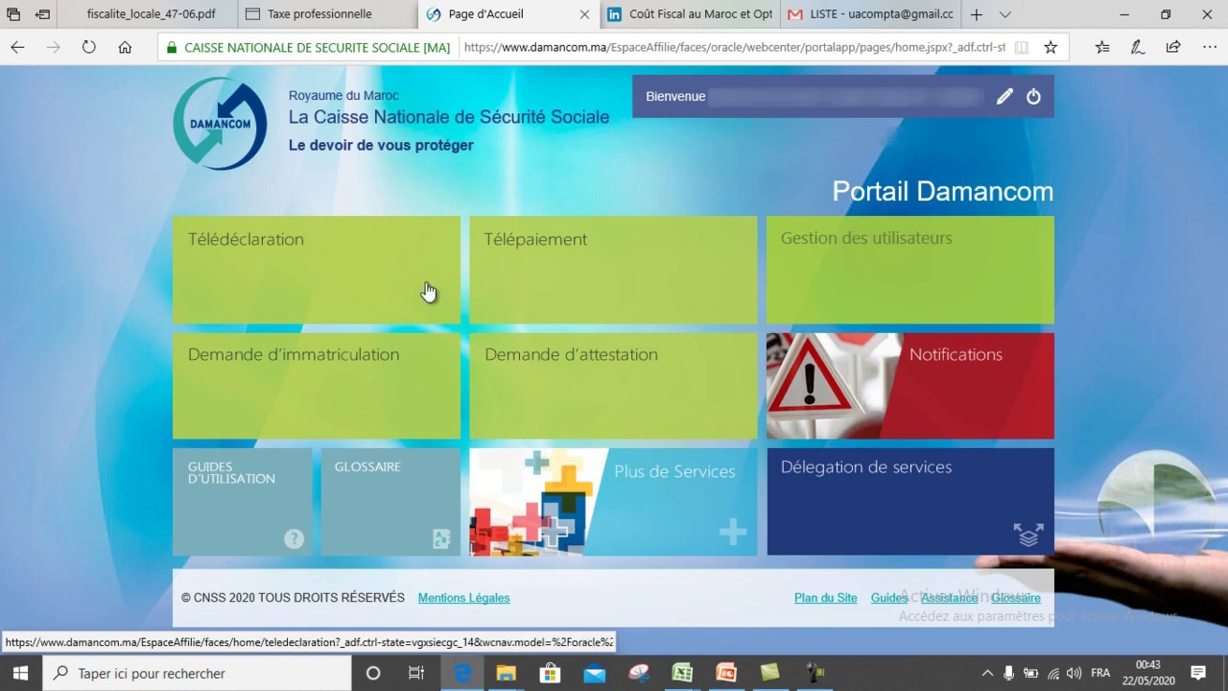
Step: Open the télédéclaration tracking and search the declarations for periods 202004 to 202005
{"action": "left_click", "coordinate": [260, 265]}
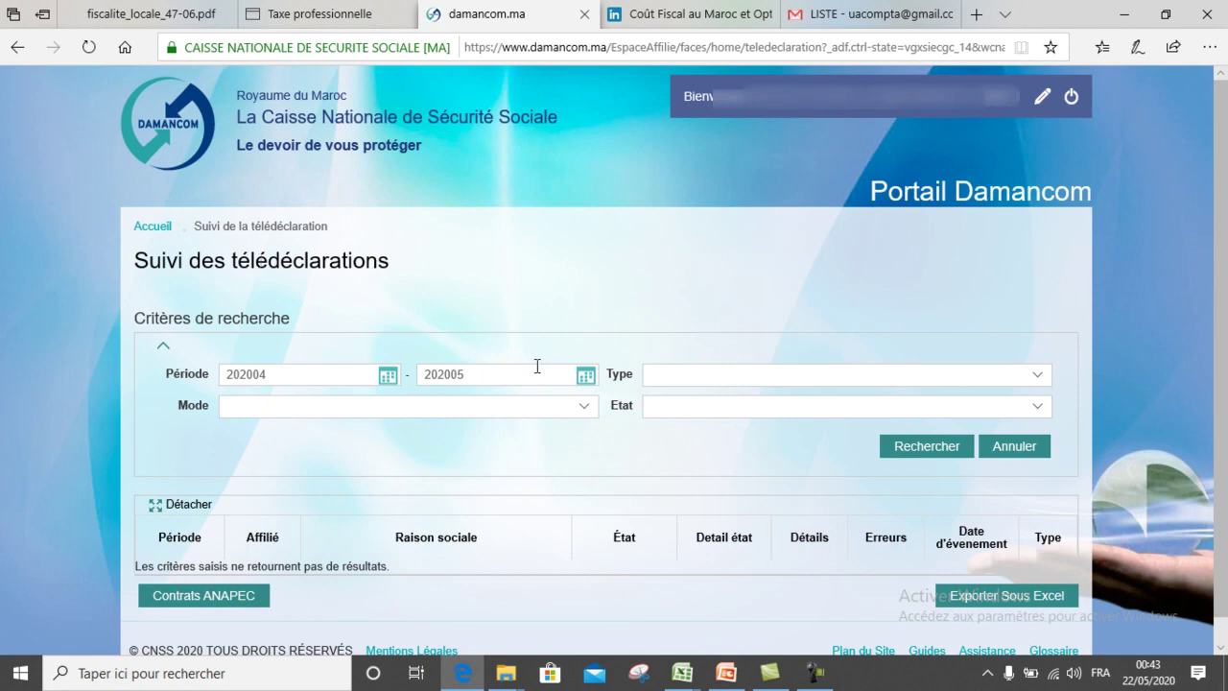
{"action": "left_click", "coordinate": [913, 449]}
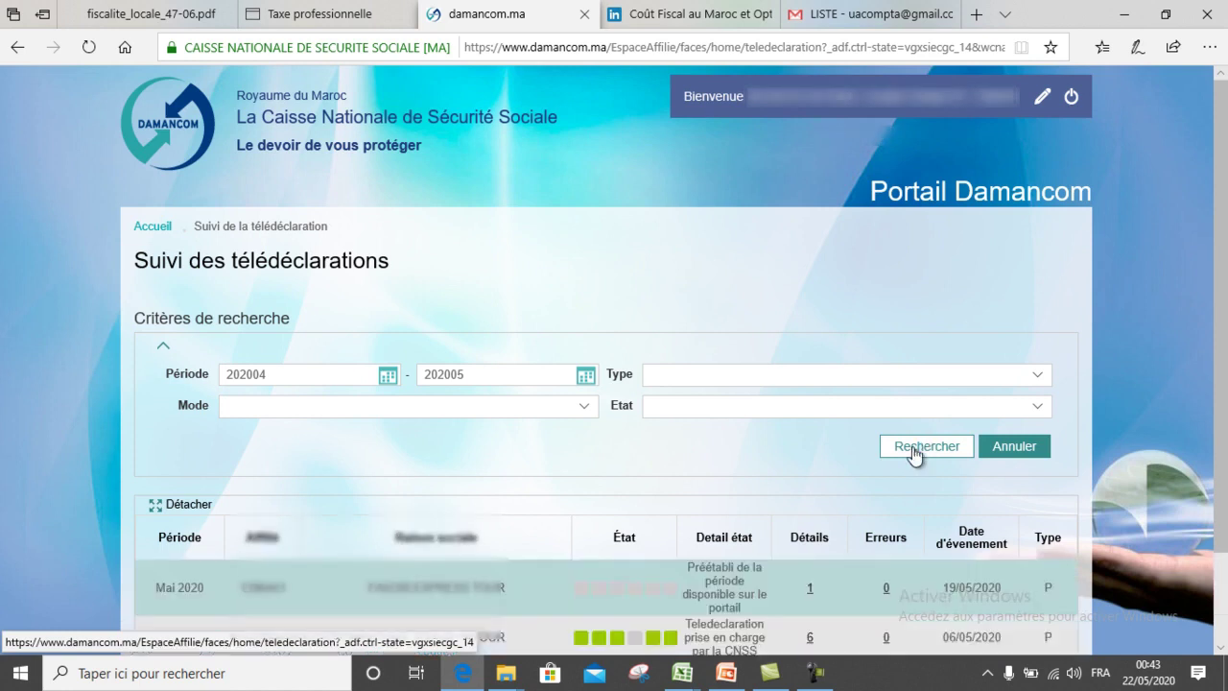
{"action": "left_click_drag", "start_coordinate": [1225, 285], "coordinate": [1225, 349]}
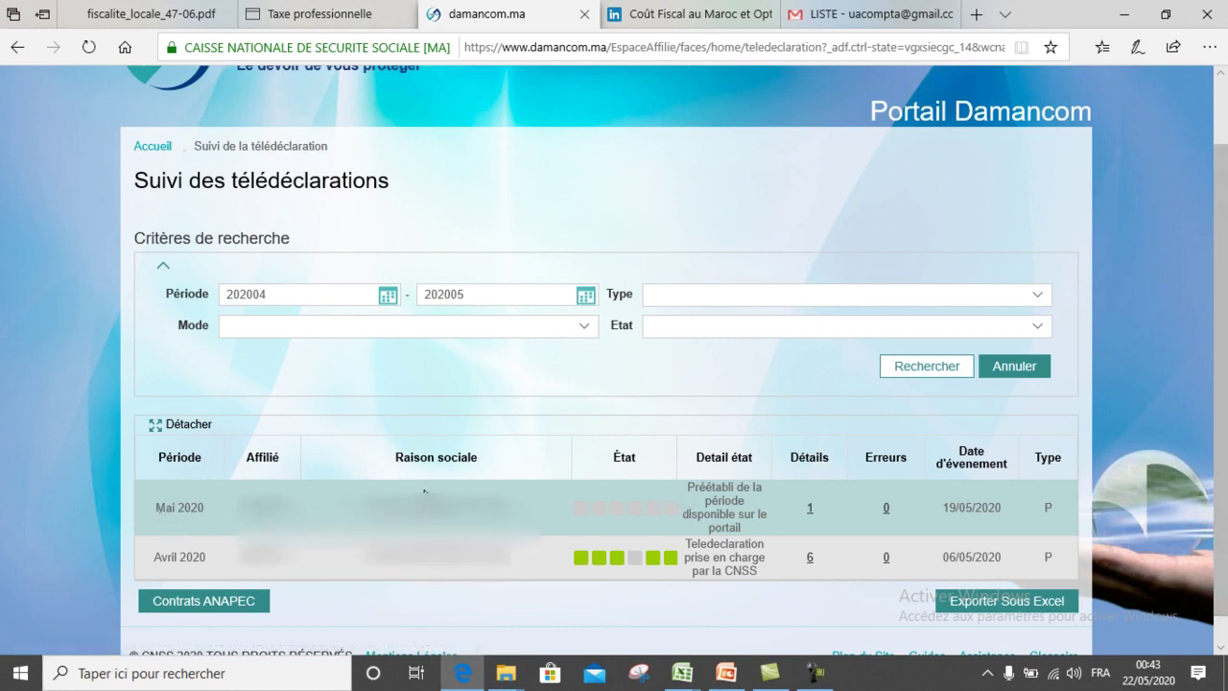
Step: Open the Mai 2020 declaration with the Préparer action to reach its list of insured employees
{"action": "right_click", "coordinate": [734, 502]}
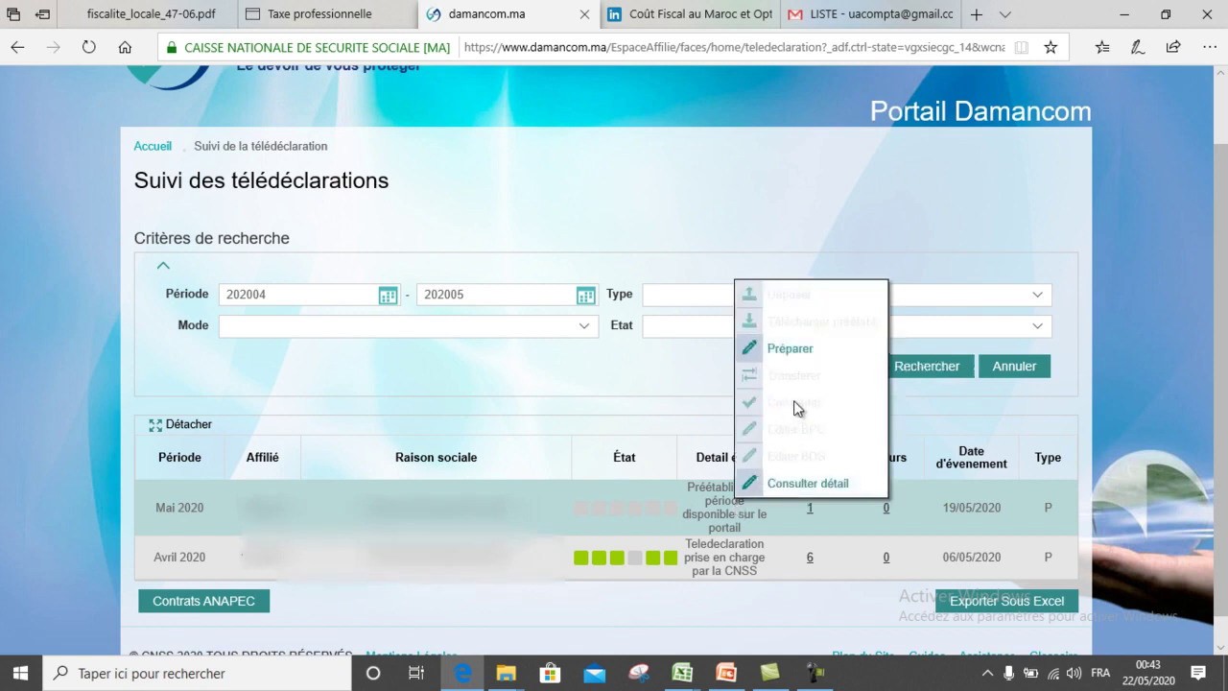
{"action": "left_click", "coordinate": [798, 352]}
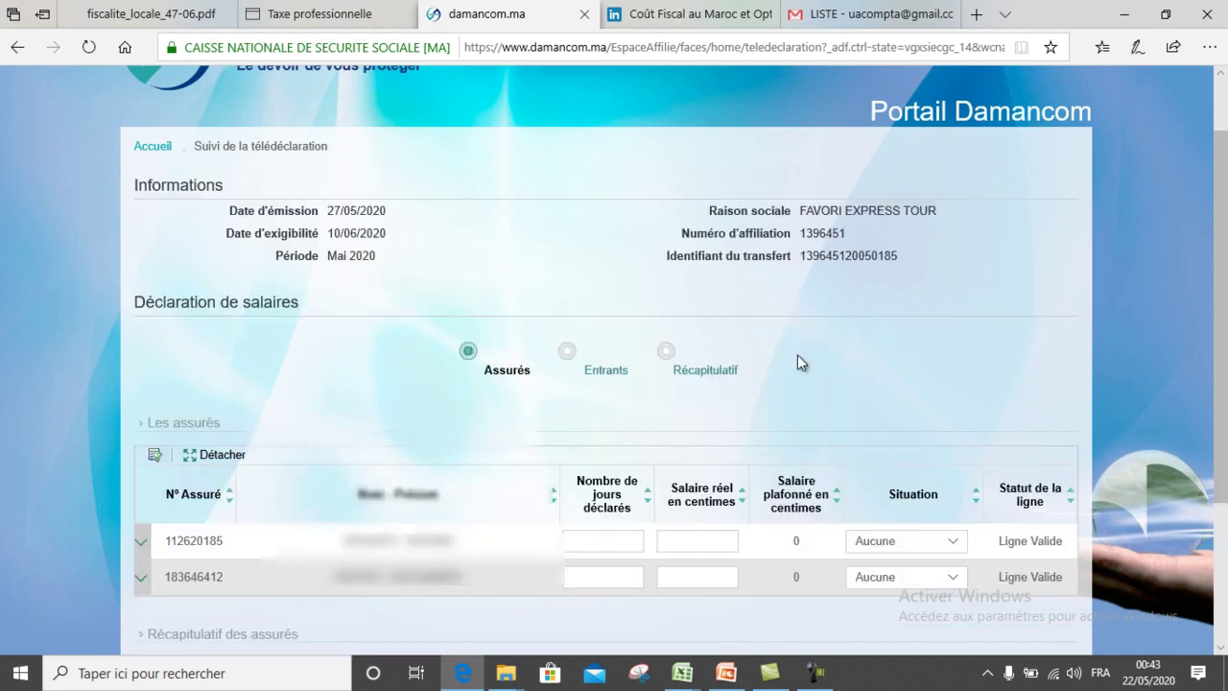
{"action": "scroll", "coordinate": [1221, 309], "scroll_direction": "down", "scroll_amount": 1}
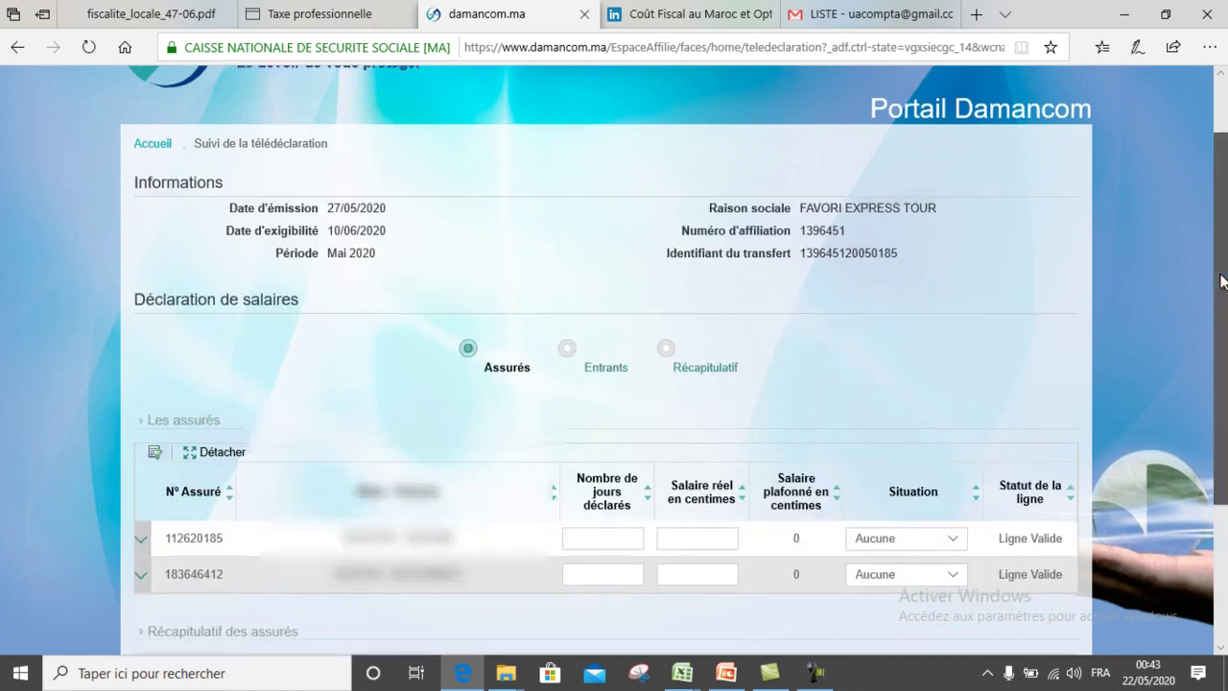
{"action": "left_click_drag", "start_coordinate": [1221, 309], "coordinate": [1221, 359]}
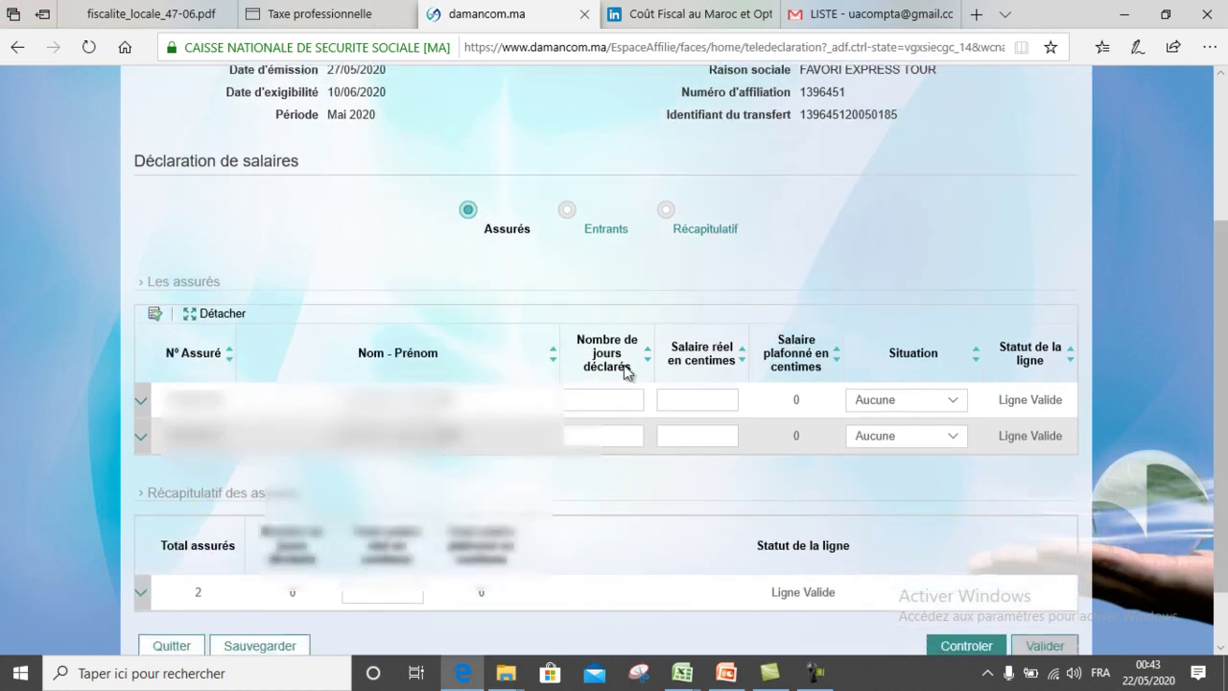
Step: Fill in the first insured employee's line with 0 declared days, a real salary of 0 and the situation Maintenu Sans Salaire
{"action": "left_click", "coordinate": [587, 397]}
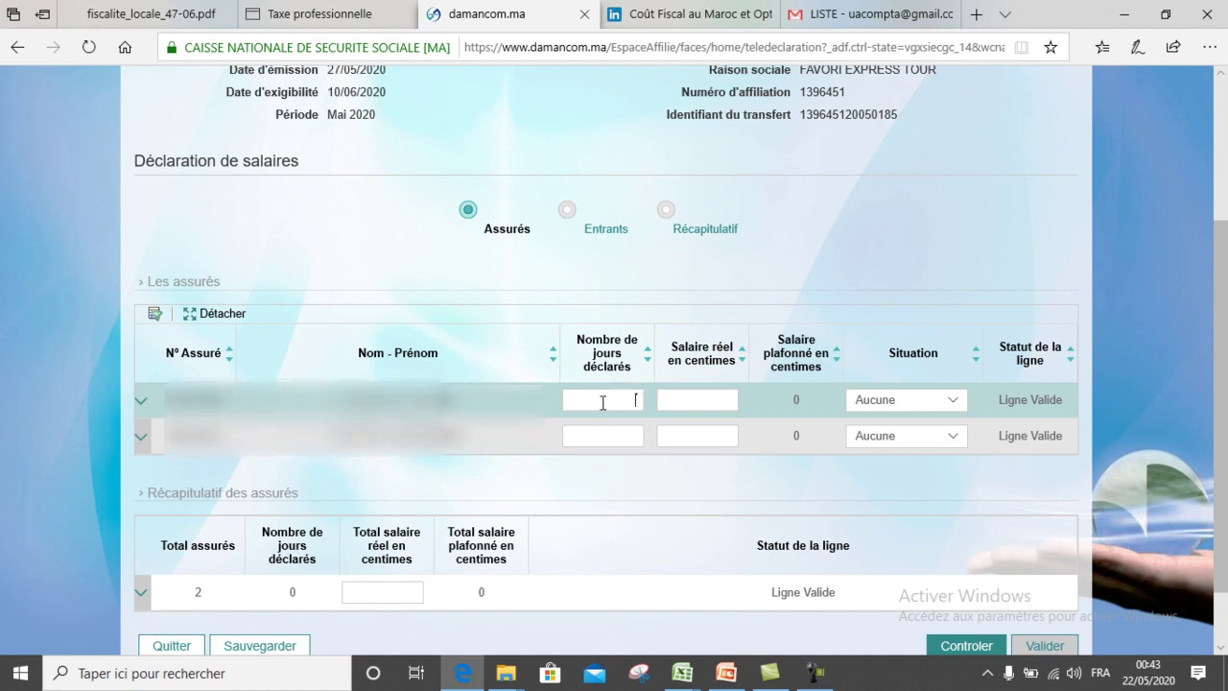
{"action": "type", "text": "à"}
{"action": "type", "text": "0"}
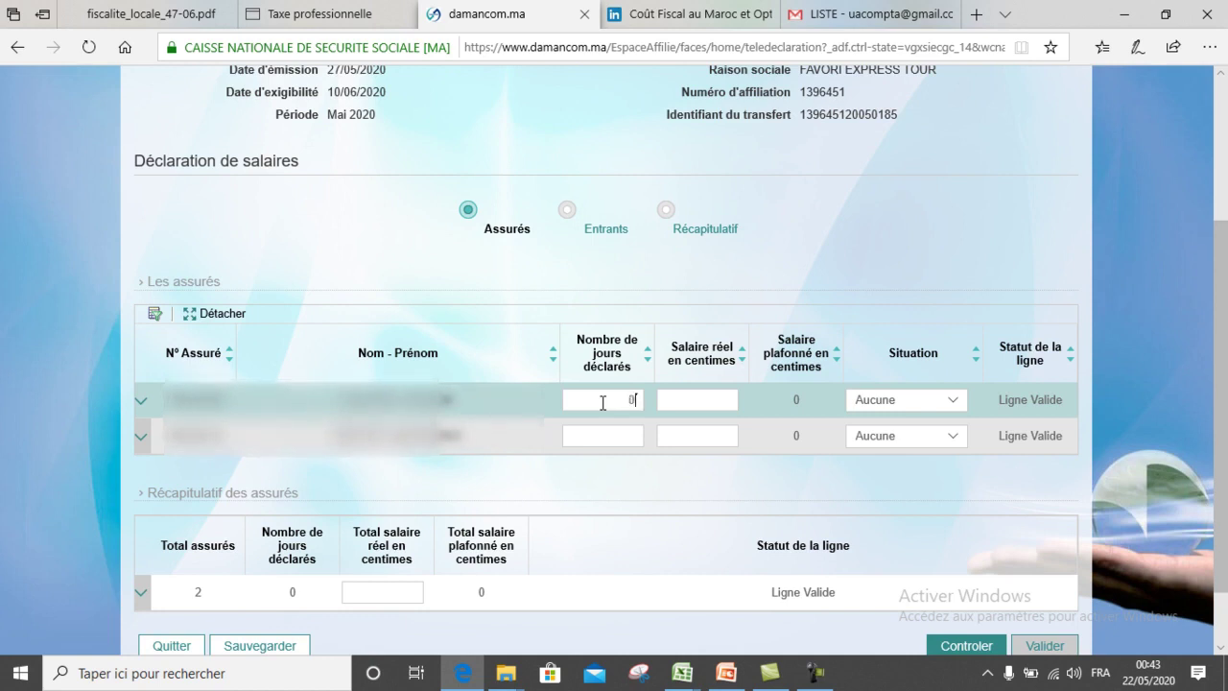
{"action": "left_click", "coordinate": [696, 403]}
{"action": "type", "text": "0"}
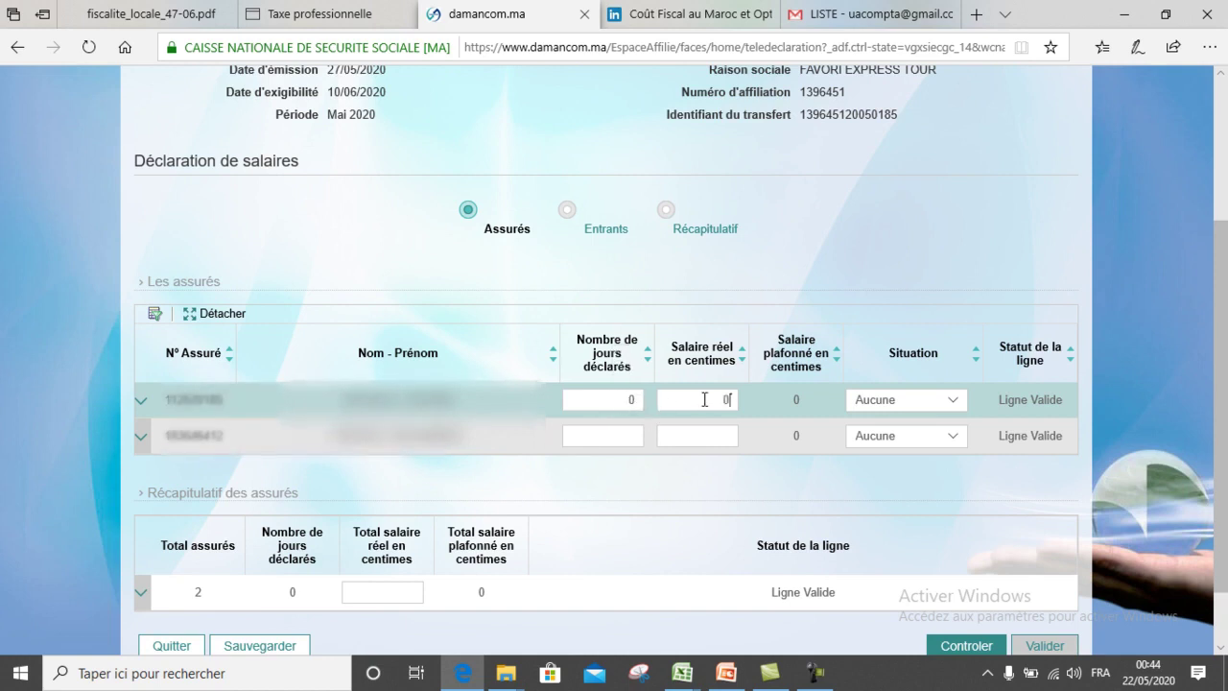
{"action": "left_click", "coordinate": [956, 404]}
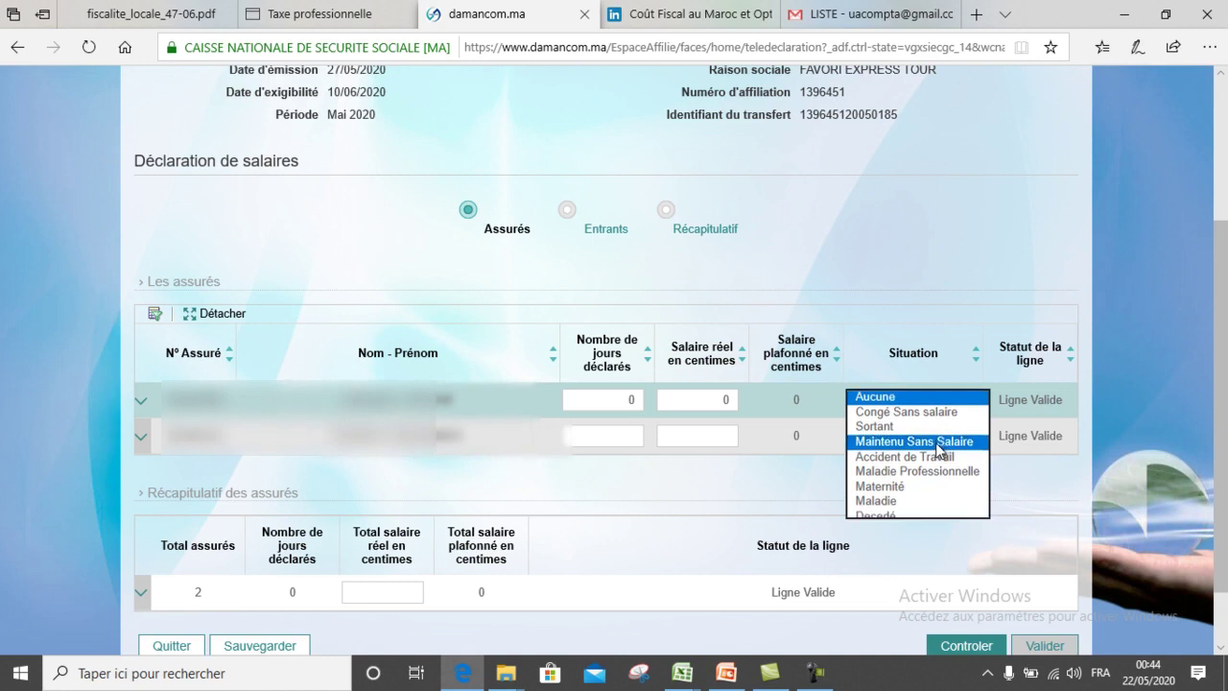
{"action": "left_click", "coordinate": [938, 445]}
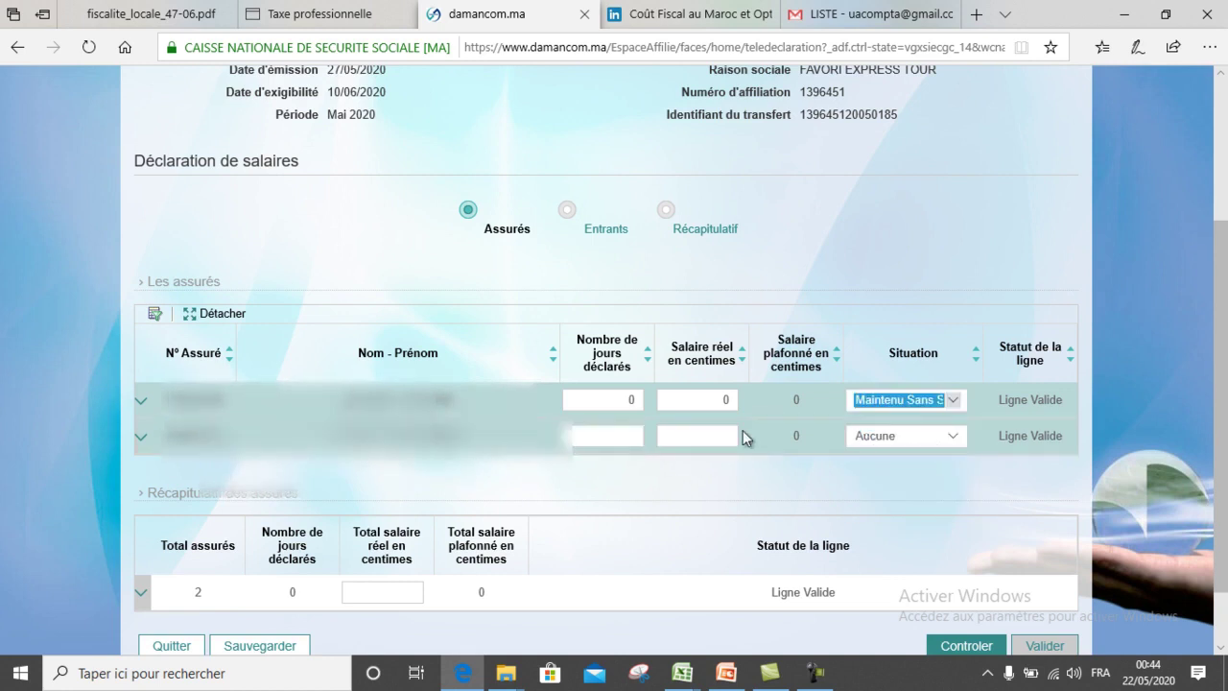
{"action": "left_click", "coordinate": [953, 403]}
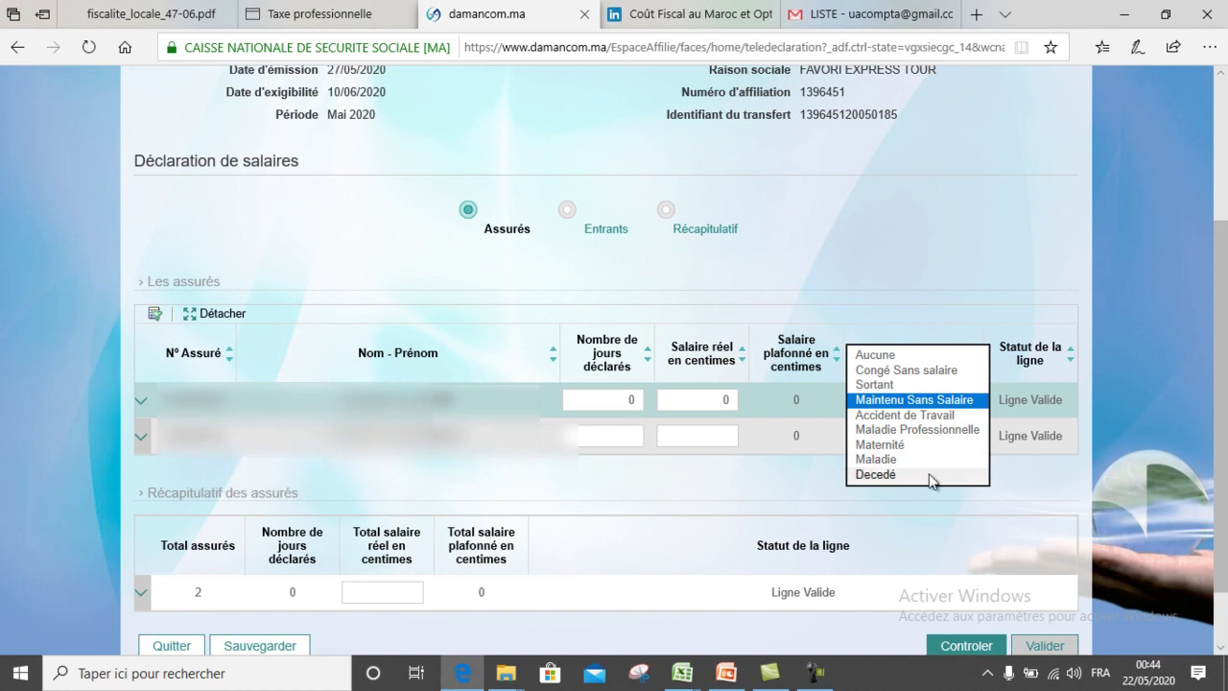
{"action": "left_click", "coordinate": [904, 400]}
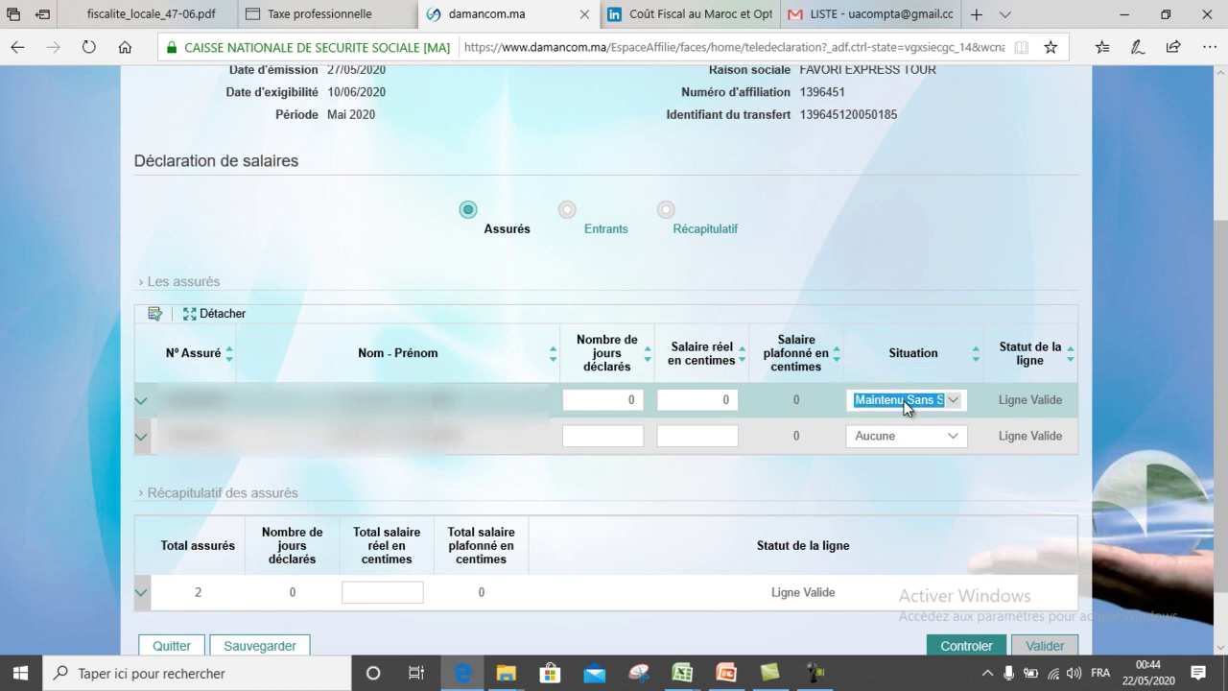
Step: Fill in the second insured employee's line with 0 declared days, a real salary of 0 and the situation Maintenu Sans Salaire
{"action": "left_click", "coordinate": [598, 439]}
{"action": "type", "text": "0"}
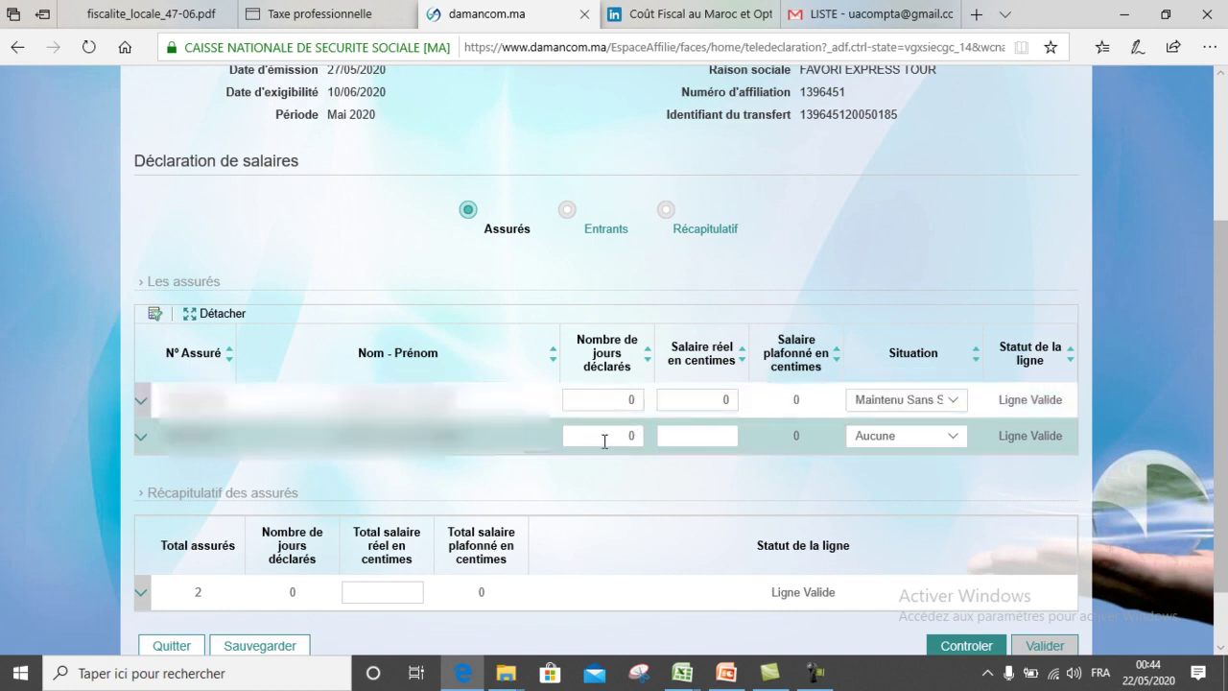
{"action": "type", "text": "0"}
{"action": "left_click", "coordinate": [952, 439]}
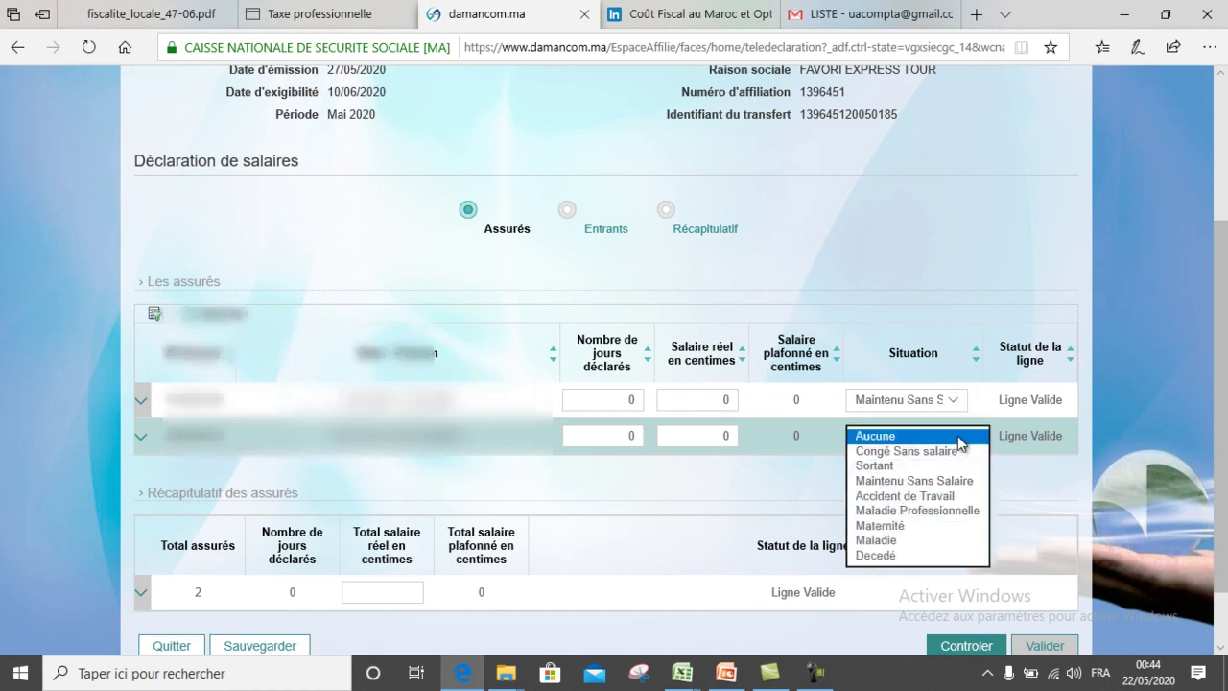
{"action": "left_click", "coordinate": [929, 483]}
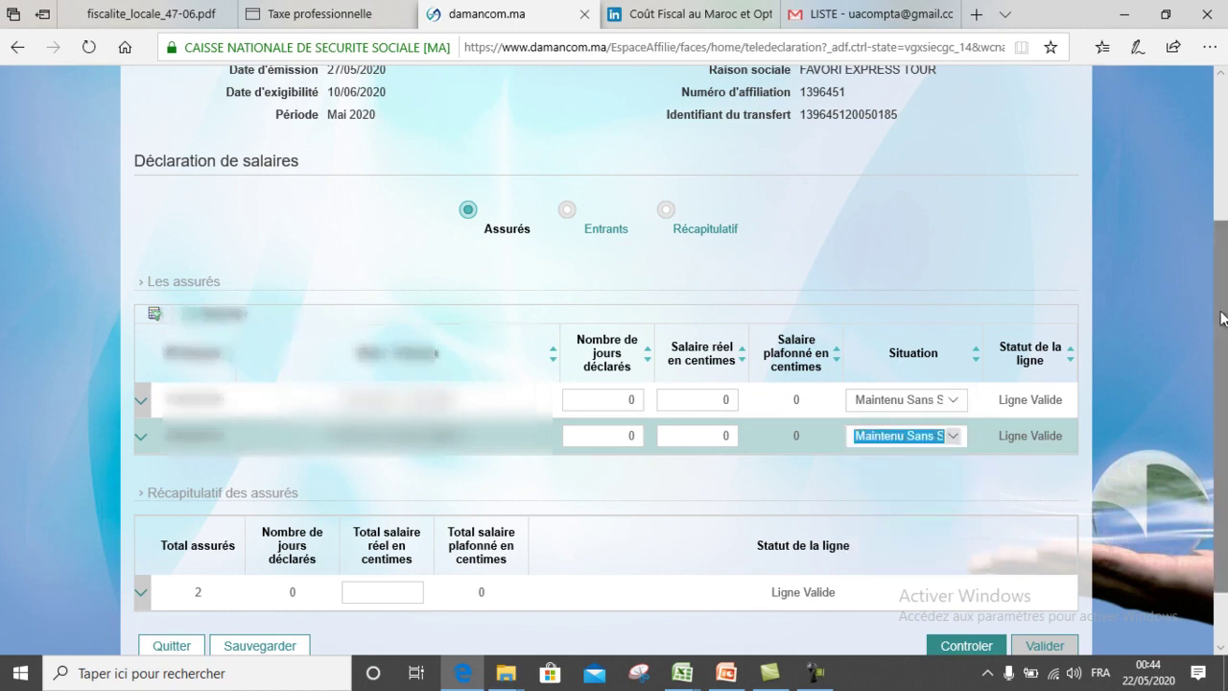
Step: Enter 0 as the total real salary in the Récapitulatif des assurés and run the Controler check on the declaration
{"action": "scroll", "coordinate": [1226, 334], "scroll_direction": "down", "scroll_amount": 1}
{"action": "scroll", "coordinate": [1226, 334], "scroll_direction": "down", "scroll_amount": 1}
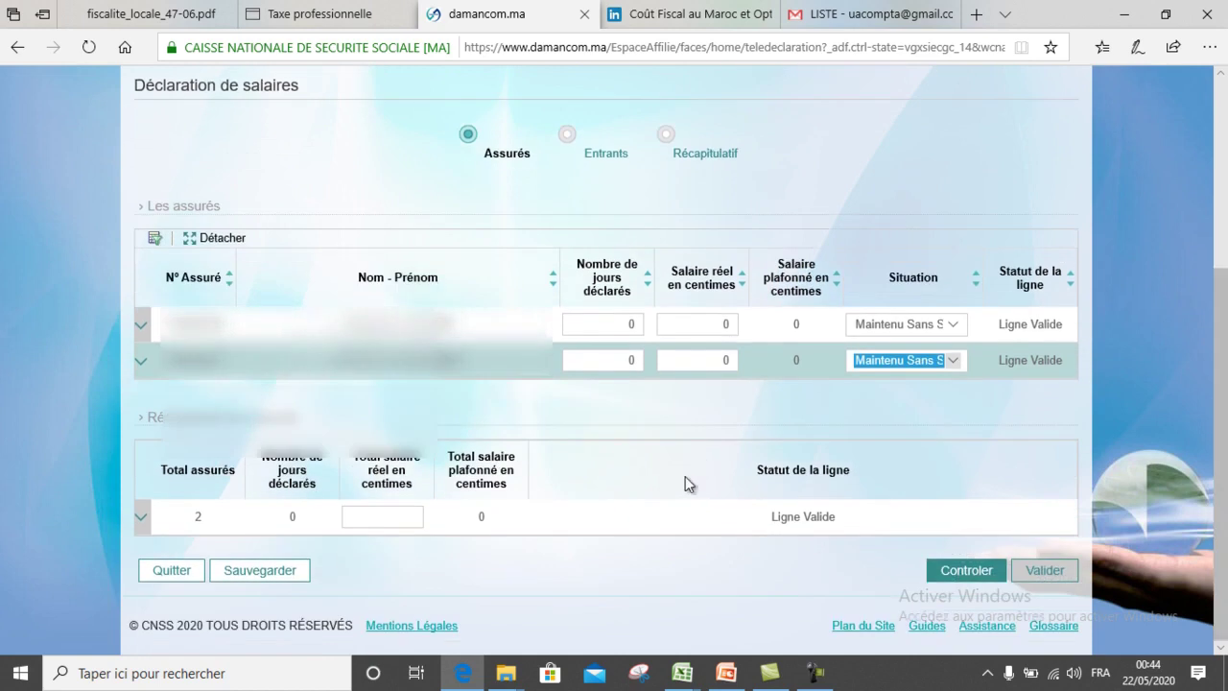
{"action": "left_click", "coordinate": [399, 520]}
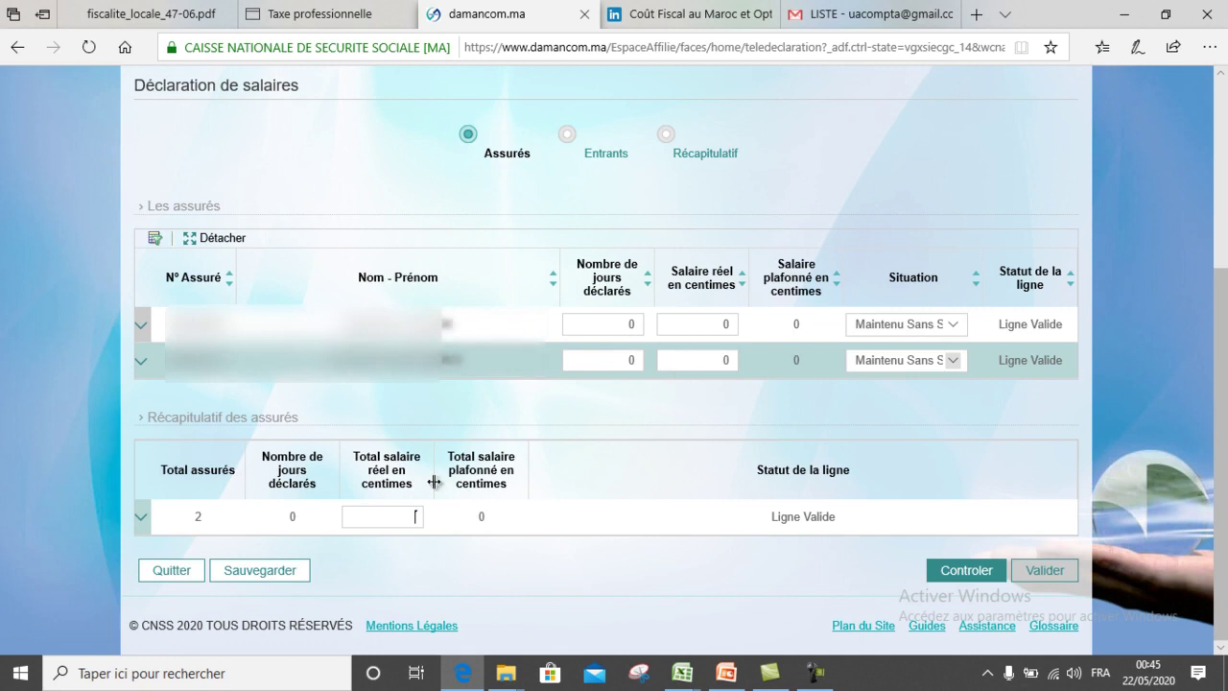
{"action": "type", "text": "0"}
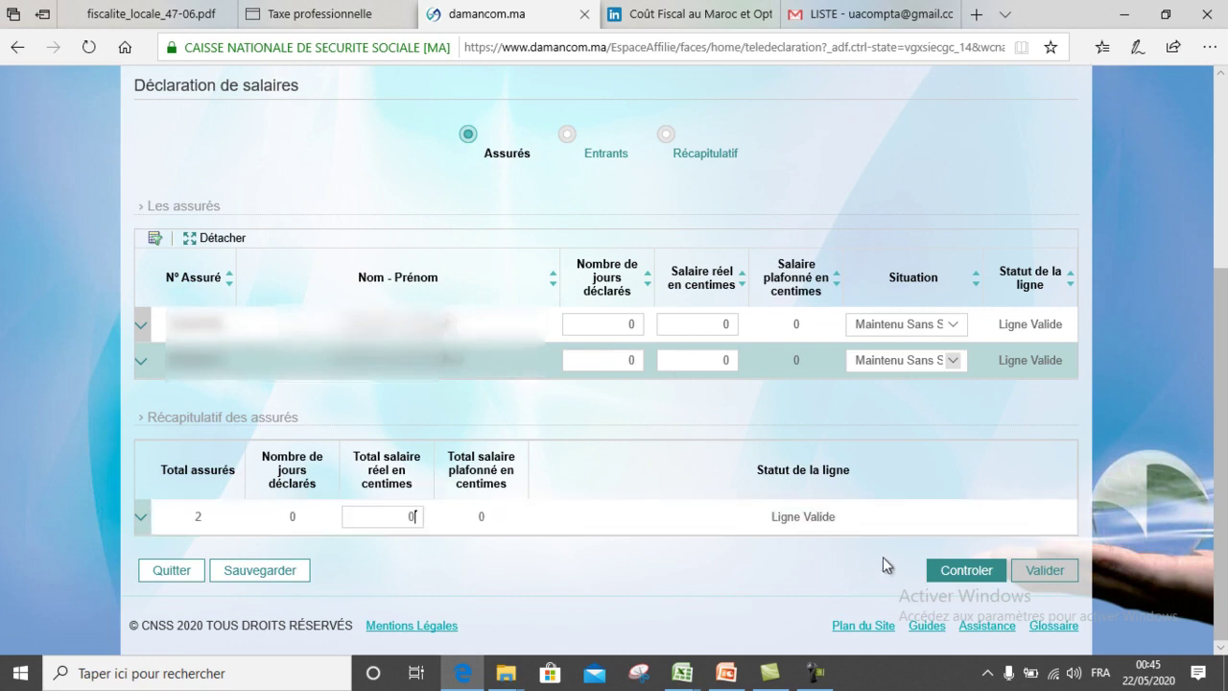
{"action": "left_click", "coordinate": [949, 578]}
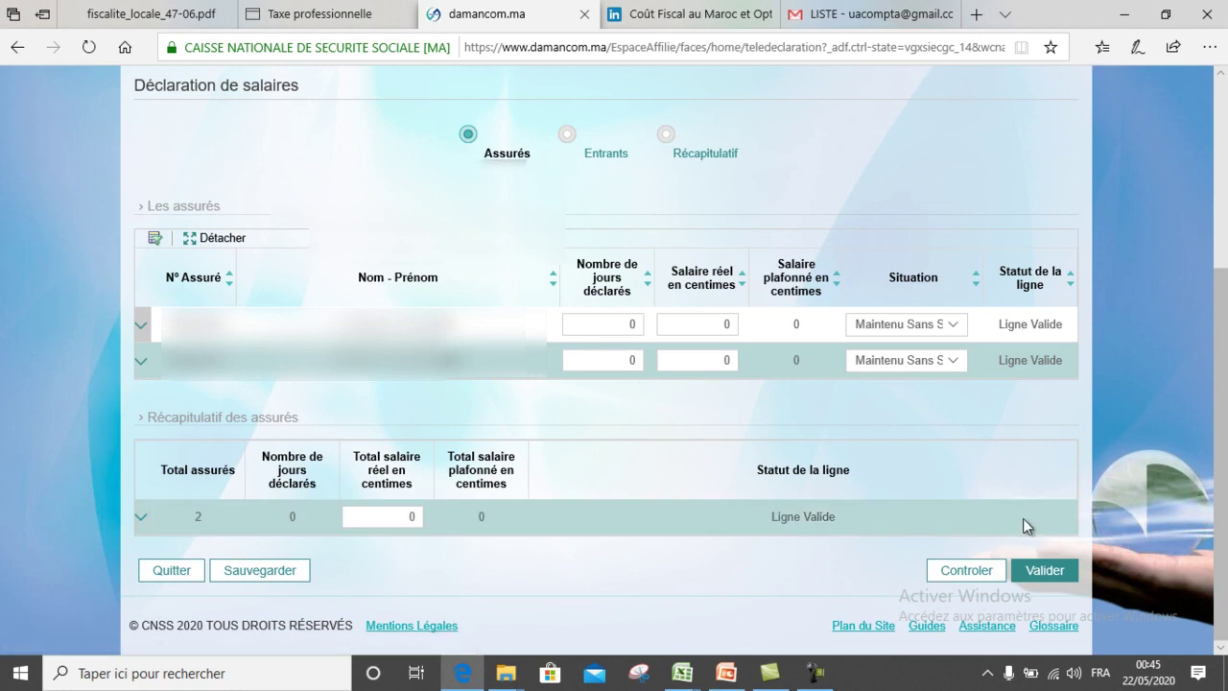
Step: Validate and save the prepared Mai 2020 salary declaration, confirming each request, and quit its preparation
{"action": "left_click", "coordinate": [1039, 582]}
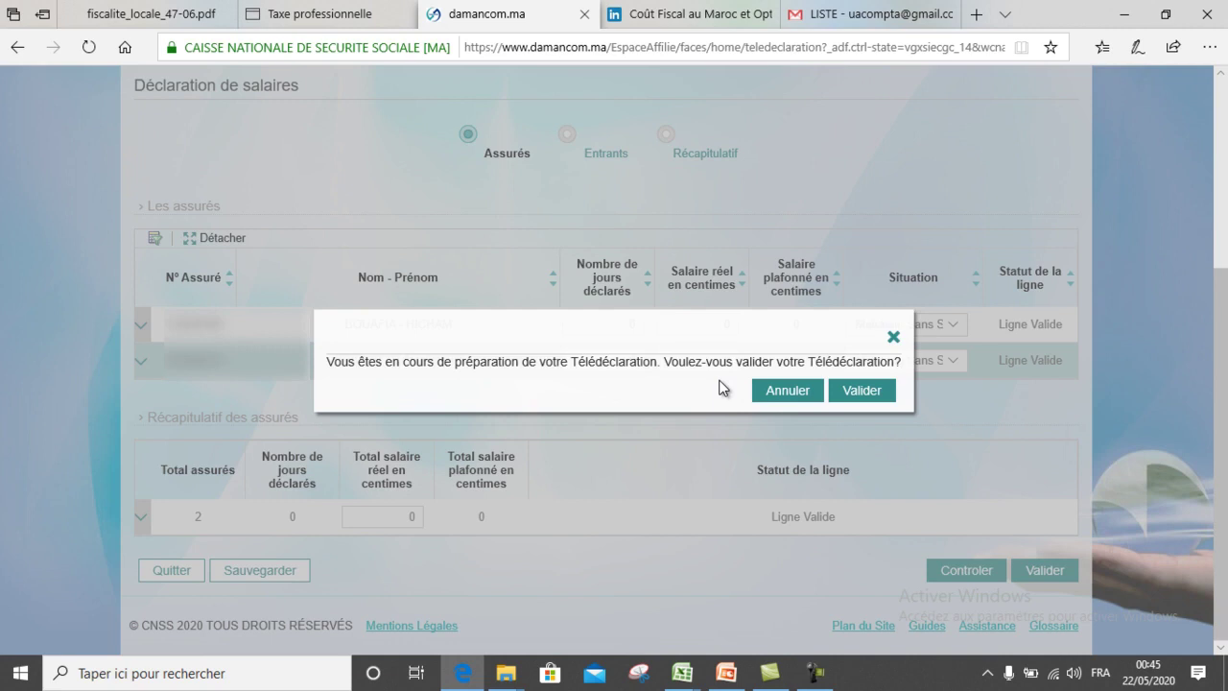
{"action": "left_click", "coordinate": [848, 391]}
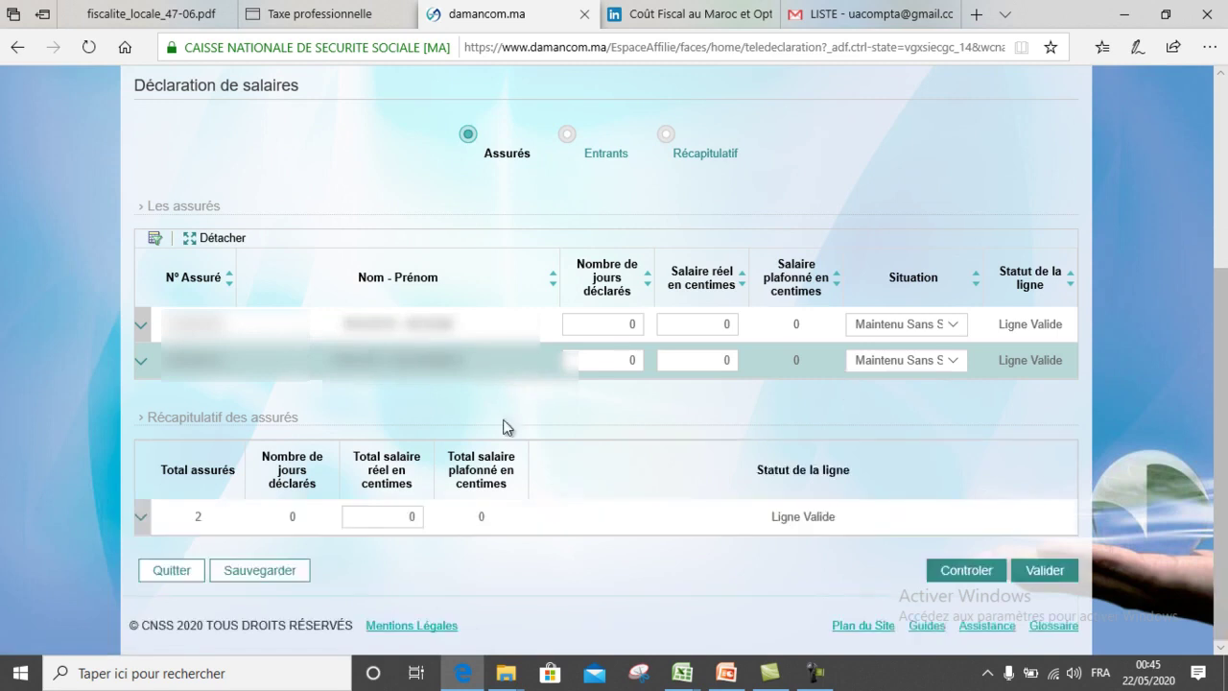
{"action": "left_click", "coordinate": [279, 572]}
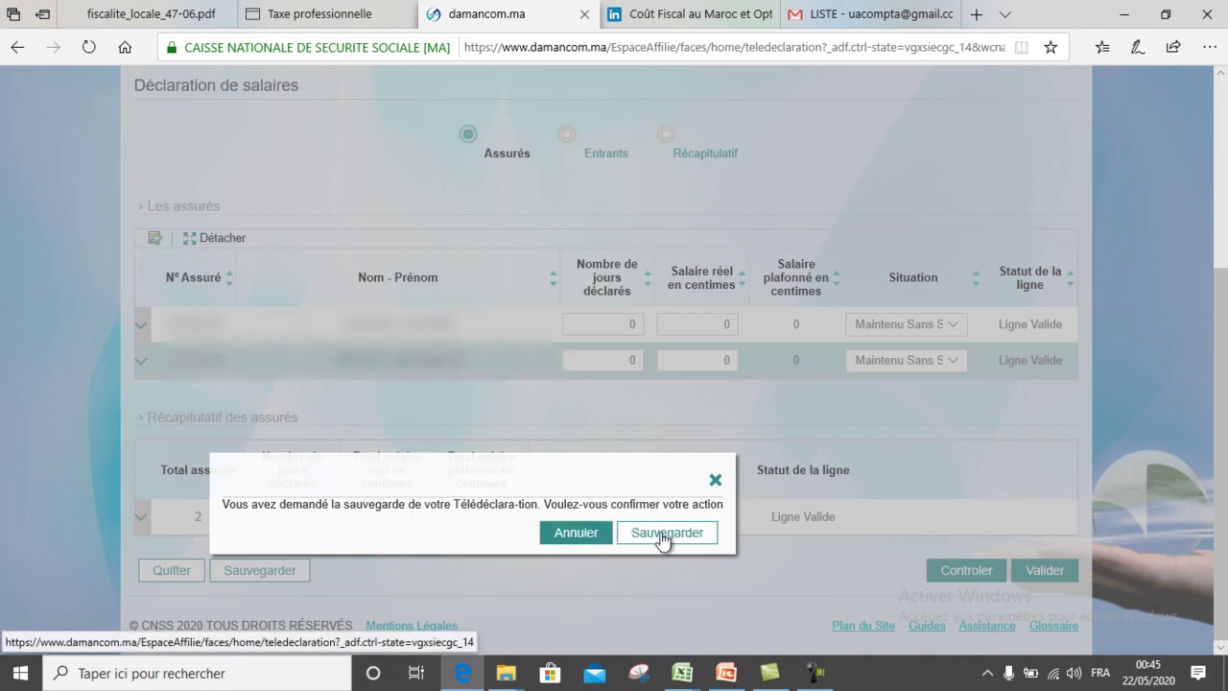
{"action": "left_click", "coordinate": [665, 534]}
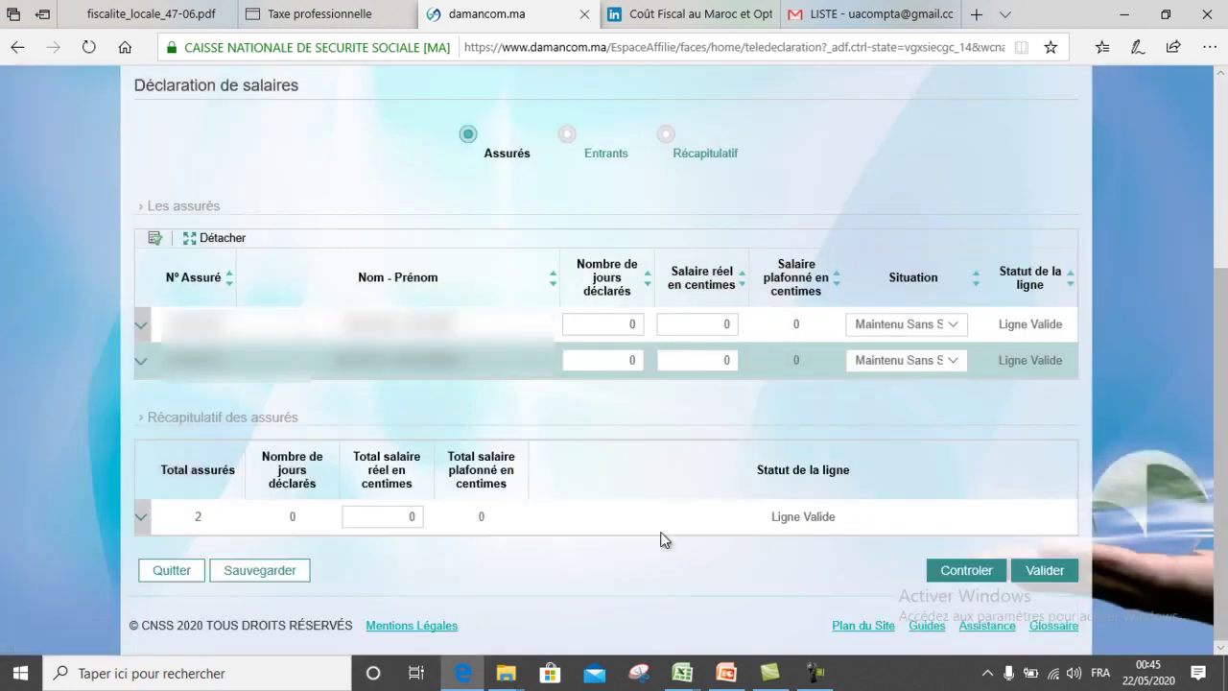
{"action": "left_click", "coordinate": [159, 574]}
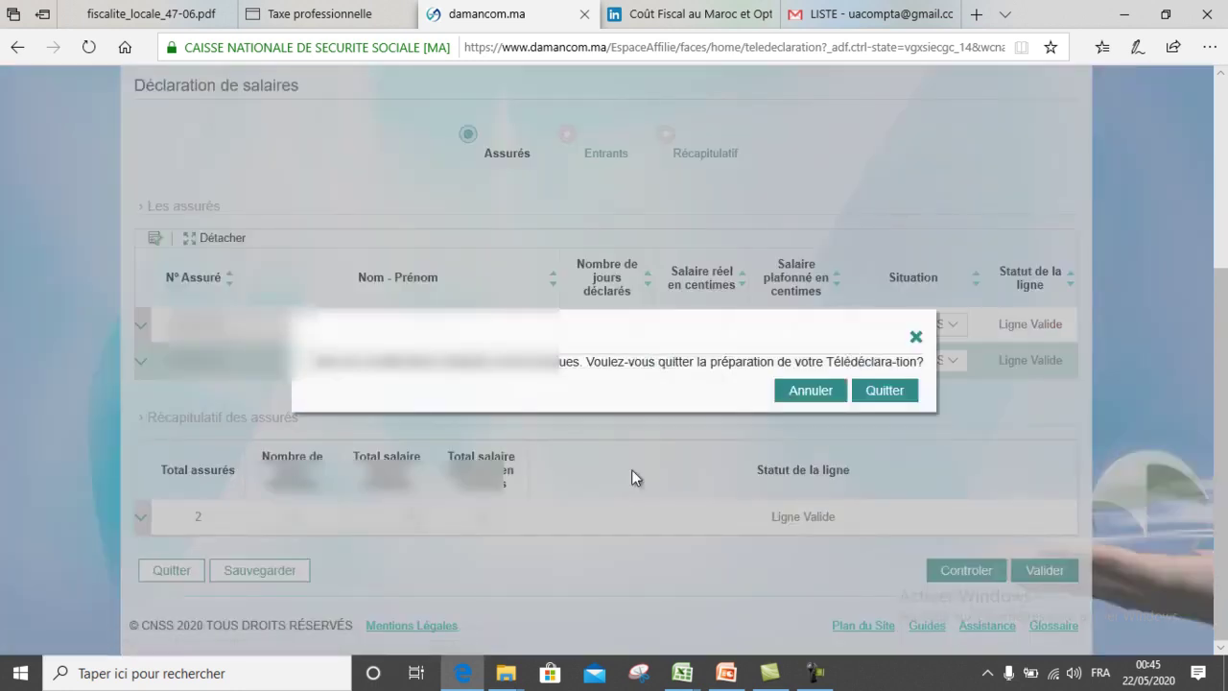
{"action": "left_click", "coordinate": [882, 397]}
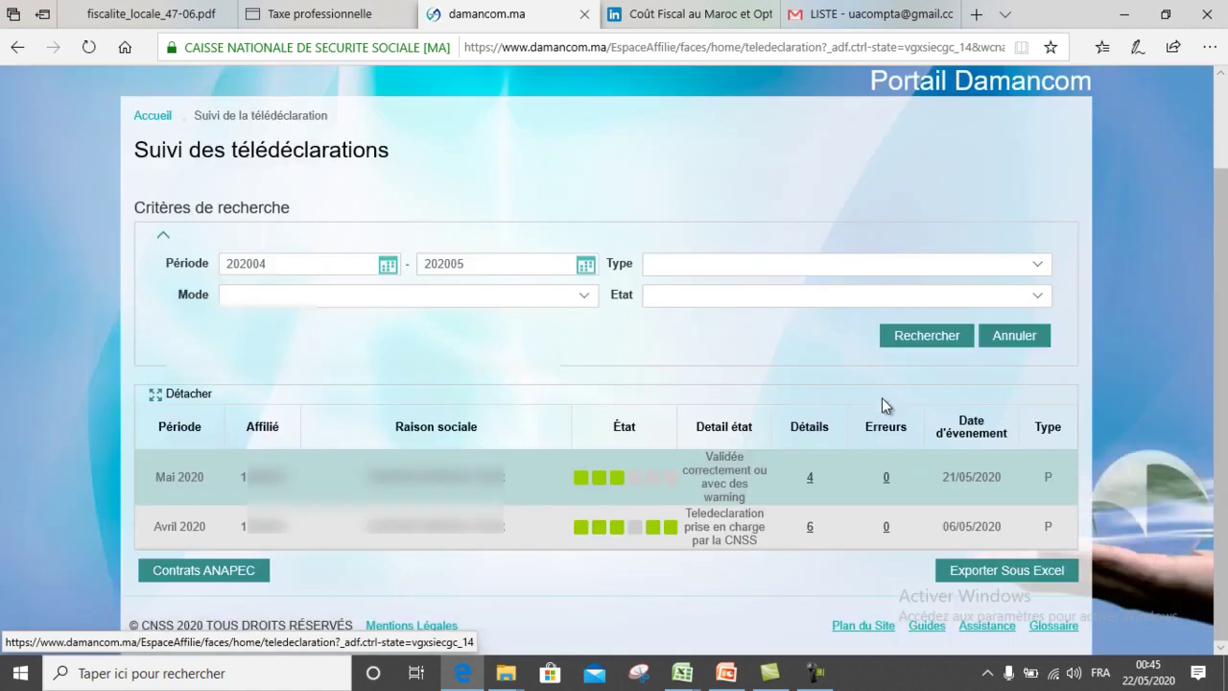
Step: Transfer the Mai 2020 declaration to the CNSS, accepting that it can no longer be modified
{"action": "right_click", "coordinate": [723, 475]}
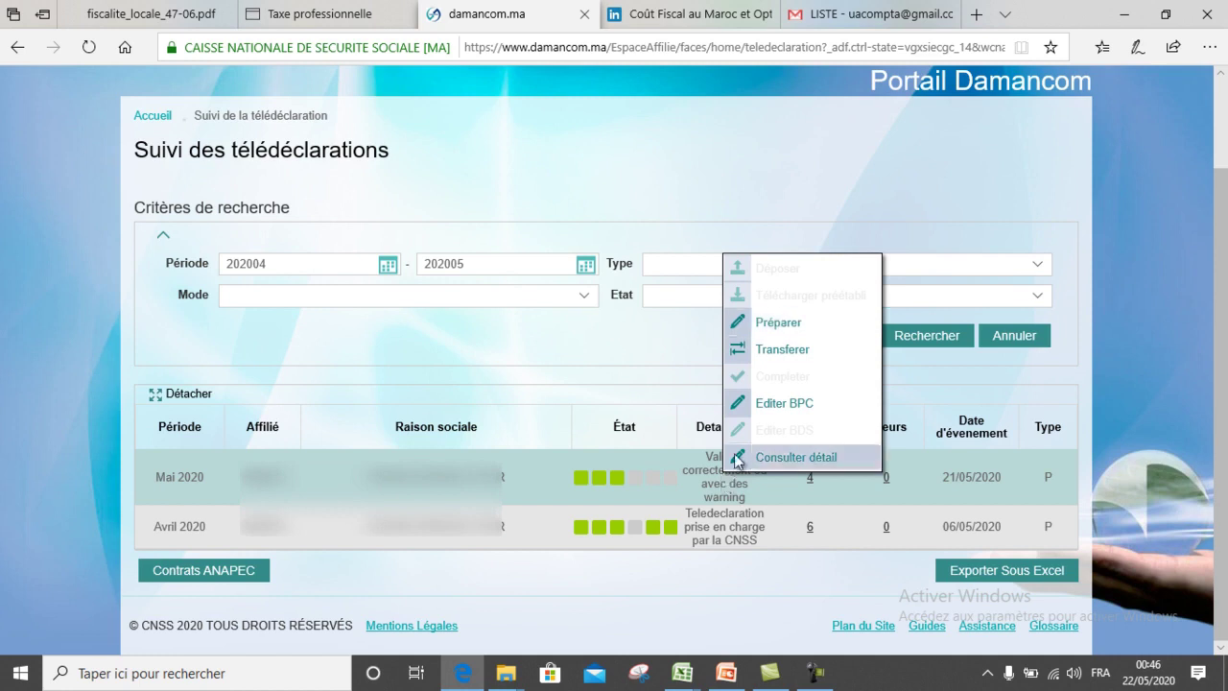
{"action": "left_click", "coordinate": [775, 353]}
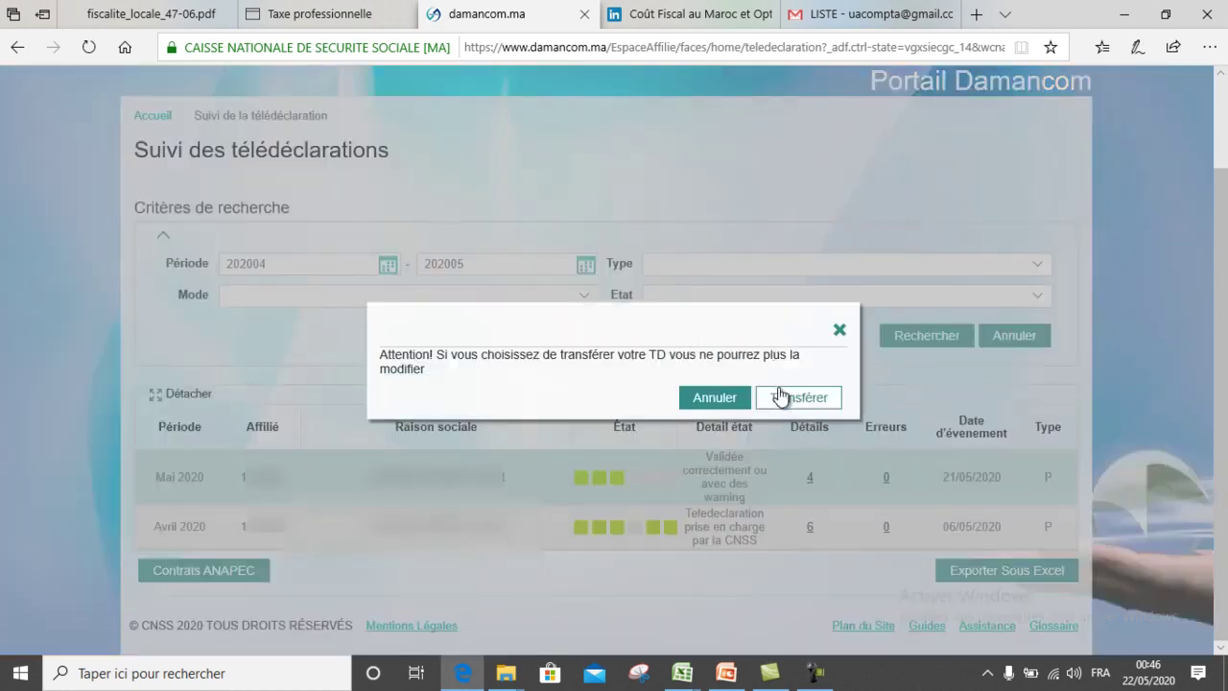
{"action": "left_click", "coordinate": [779, 395]}
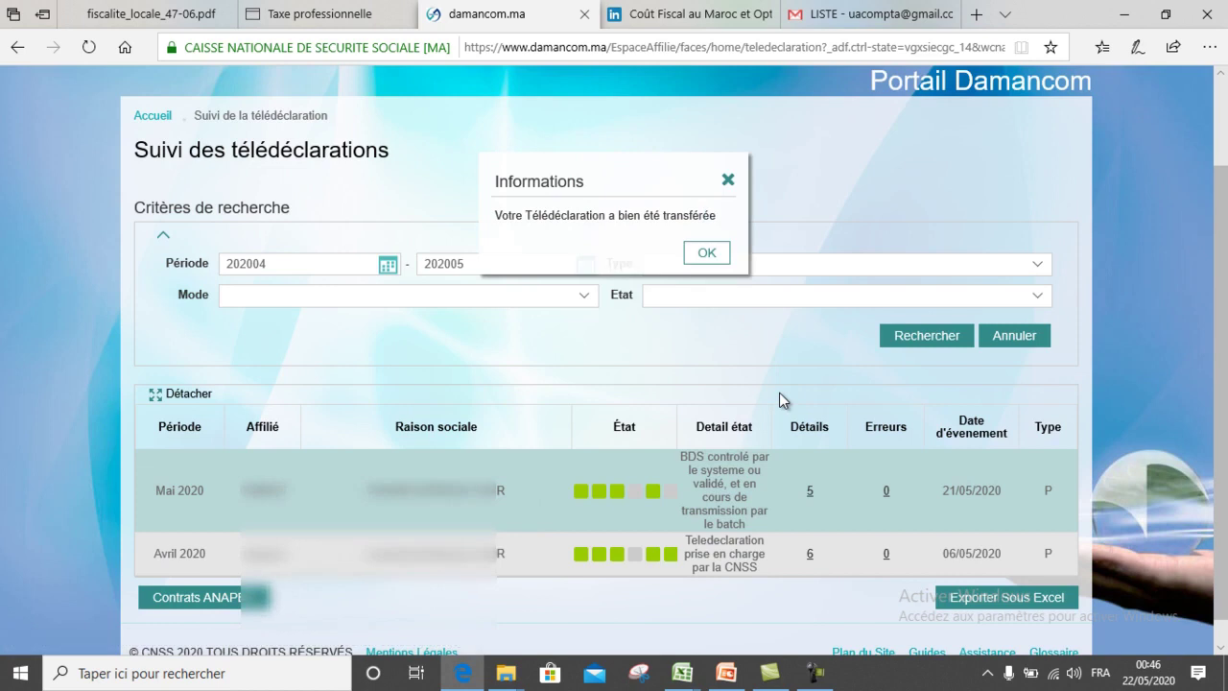
{"action": "left_click", "coordinate": [706, 253]}
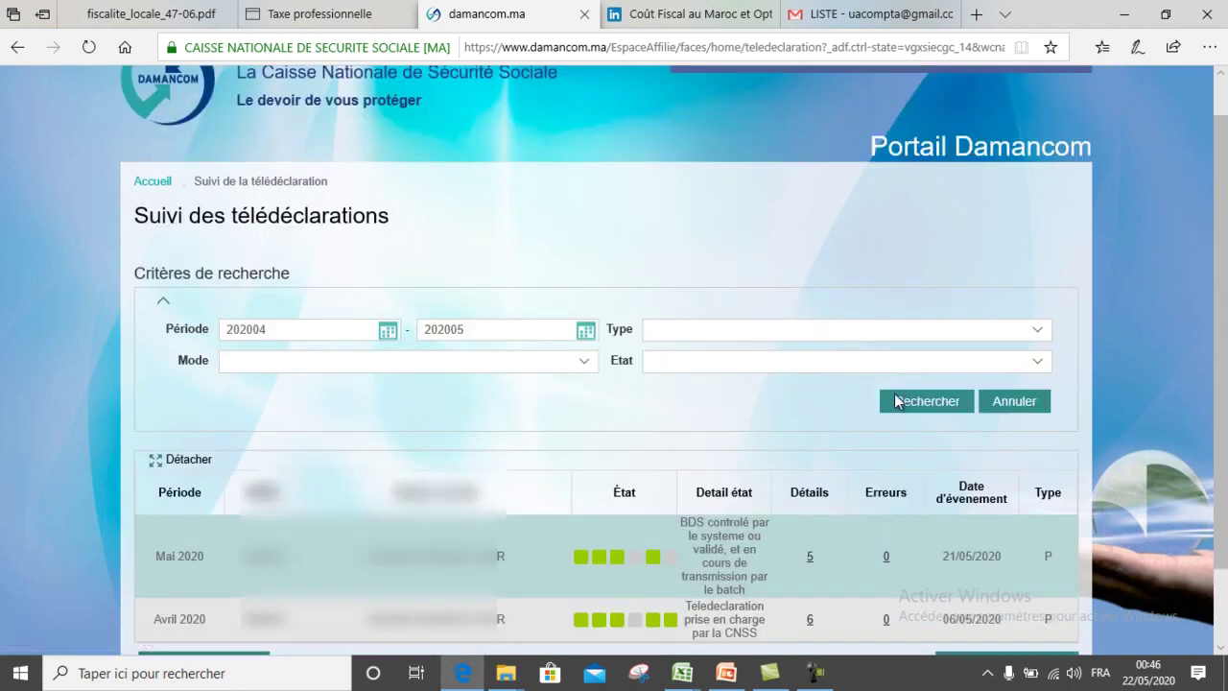
Step: Return to the portal home, open Télépaiement and search the payments for periods 202004 to 202005
{"action": "left_click_drag", "start_coordinate": [1225, 293], "coordinate": [1215, 254]}
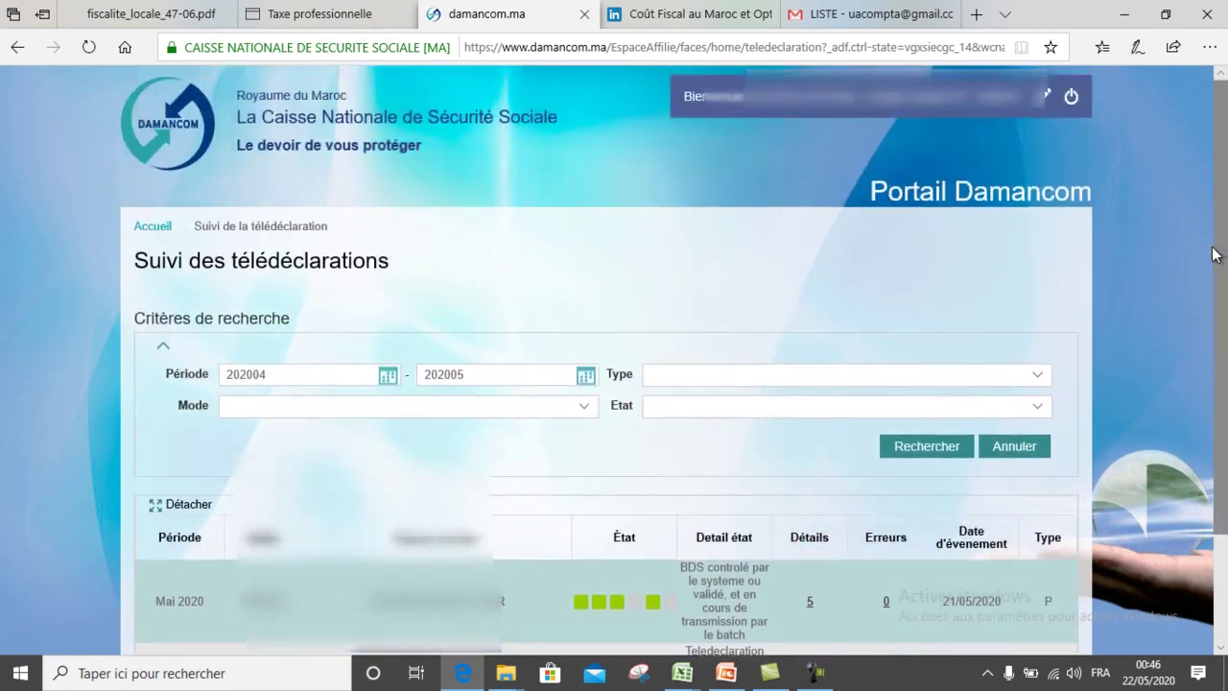
{"action": "left_click", "coordinate": [158, 123]}
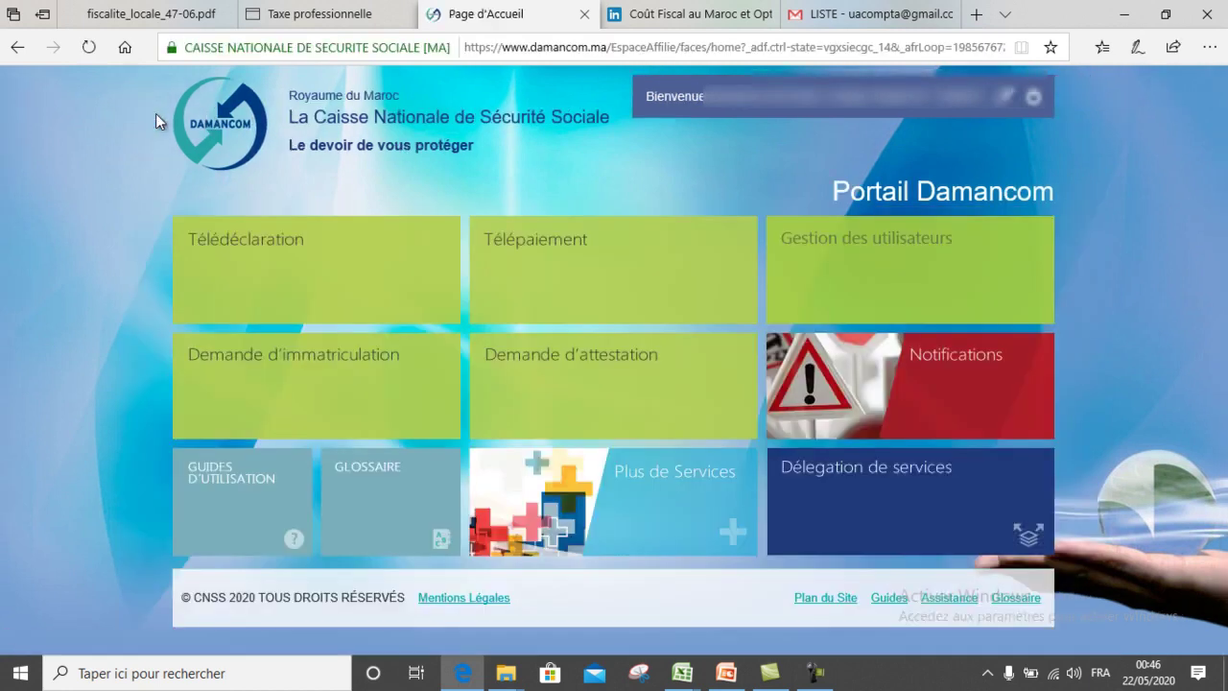
{"action": "left_click", "coordinate": [576, 251]}
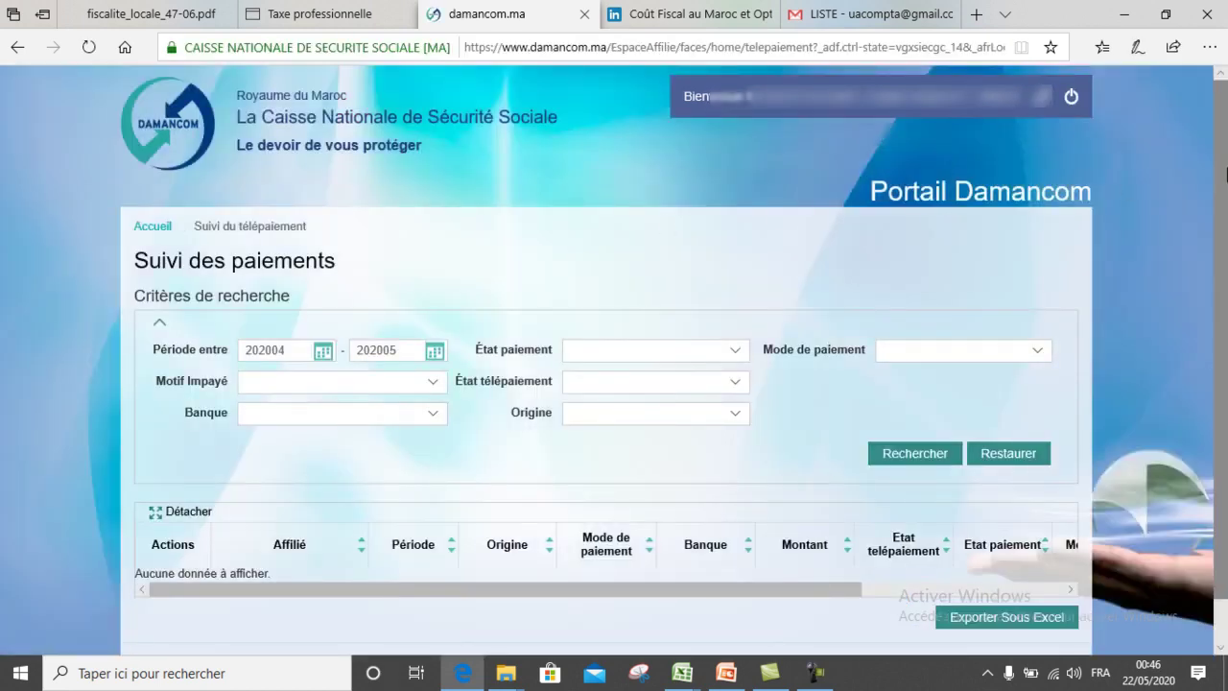
{"action": "scroll", "coordinate": [1223, 287], "scroll_direction": "down", "scroll_amount": 1}
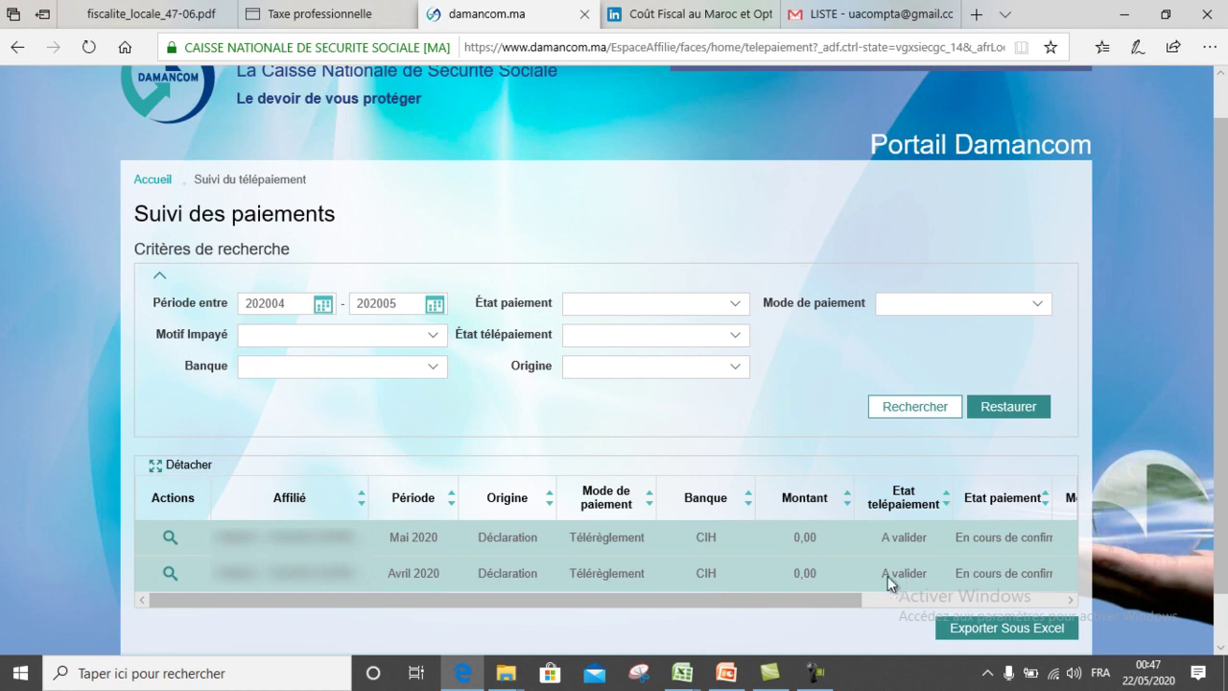
Step: Open the Avril 2020 payment from the search results and validate its télérèglement, confirming the digital signature
{"action": "left_click", "coordinate": [170, 576]}
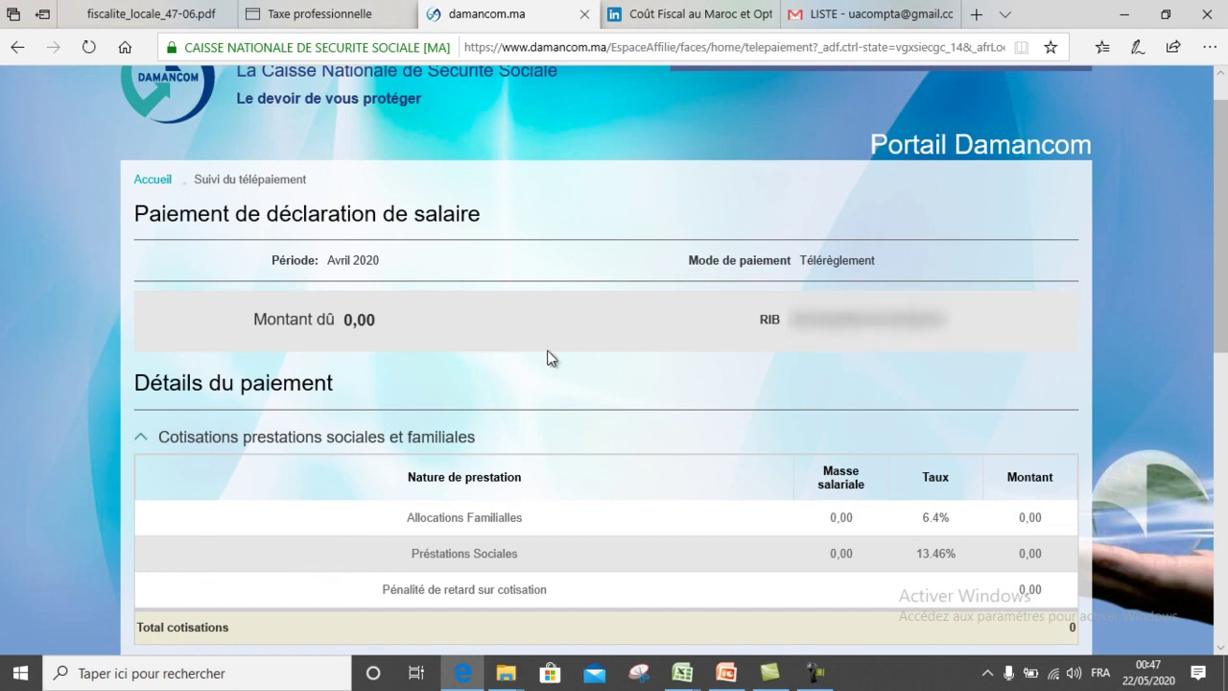
{"action": "left_click_drag", "start_coordinate": [1226, 271], "coordinate": [1226, 551]}
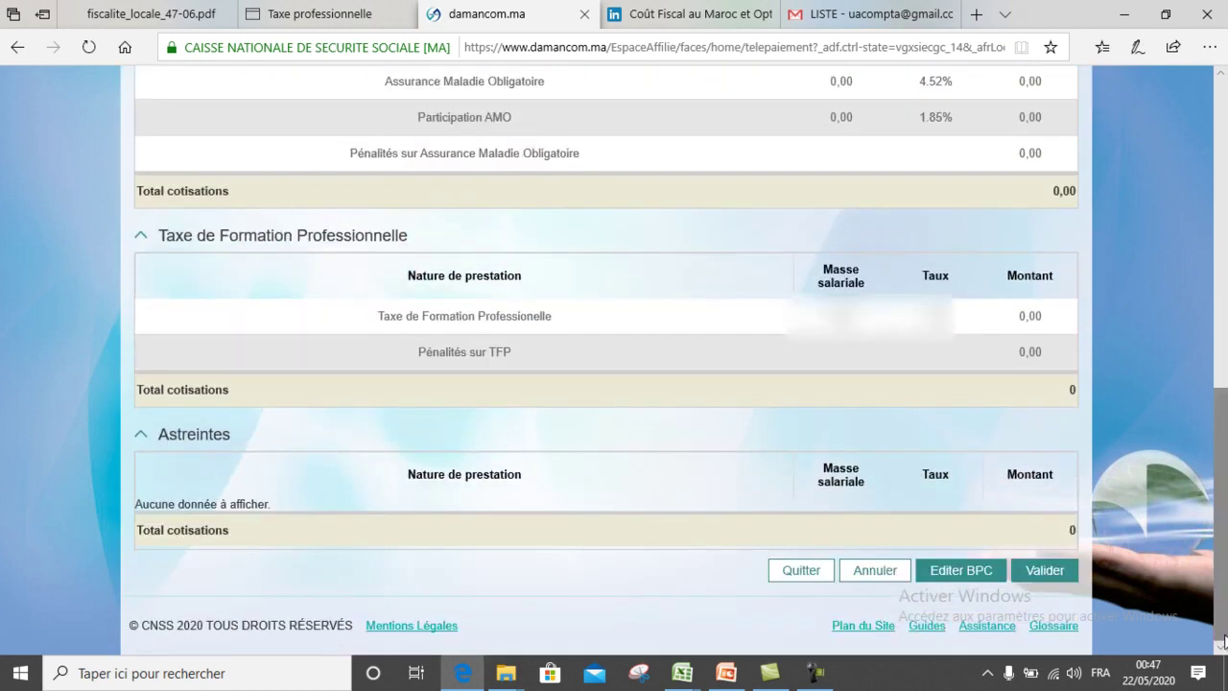
{"action": "left_click", "coordinate": [1045, 572]}
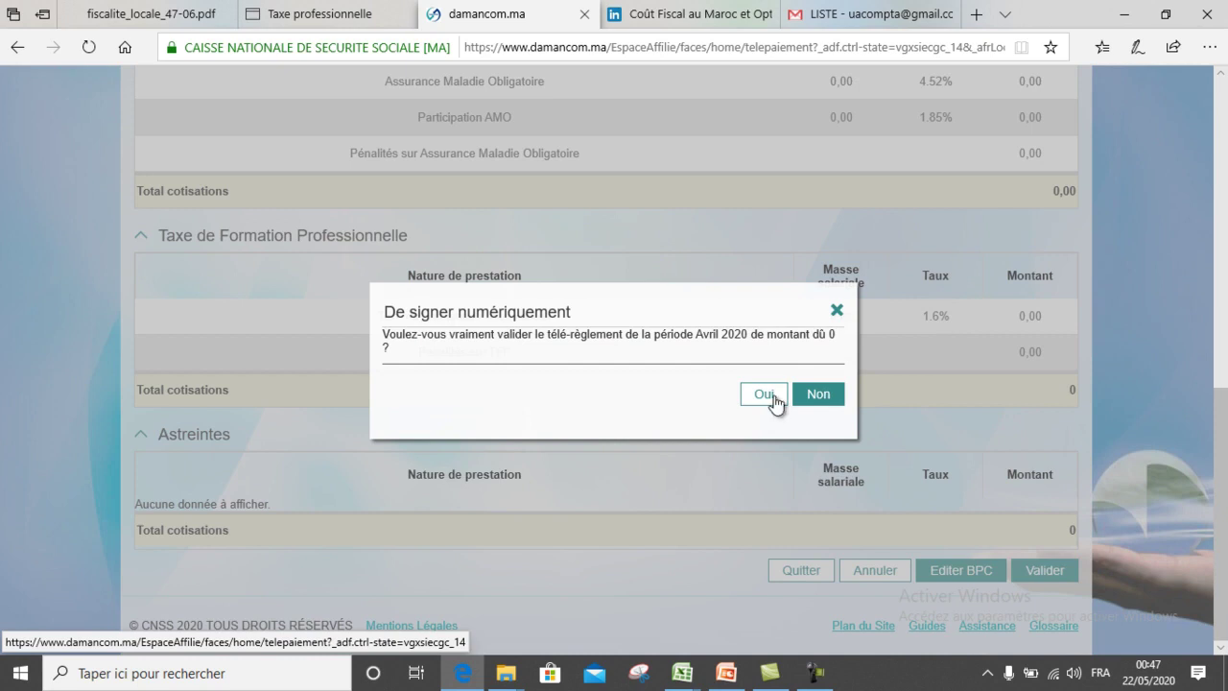
{"action": "left_click", "coordinate": [777, 401]}
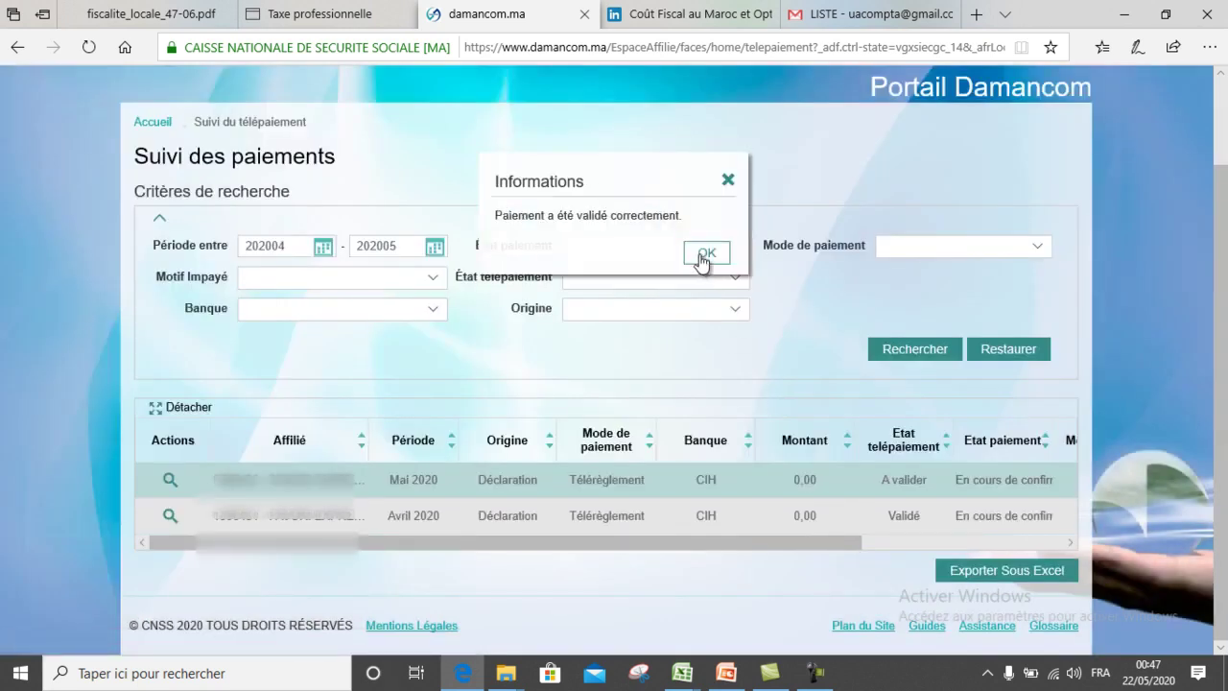
{"action": "left_click", "coordinate": [703, 255]}
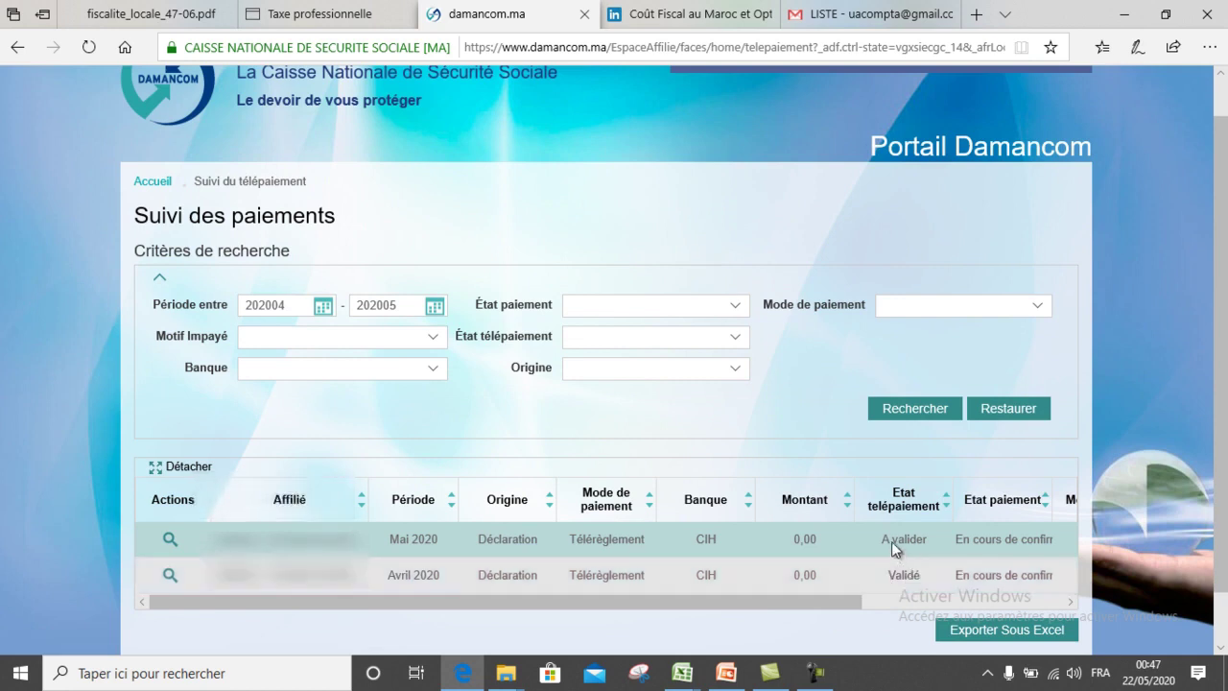
Step: Try to validate the télérèglement of the Mai 2020 payment and return to the portal home
{"action": "left_click", "coordinate": [169, 542]}
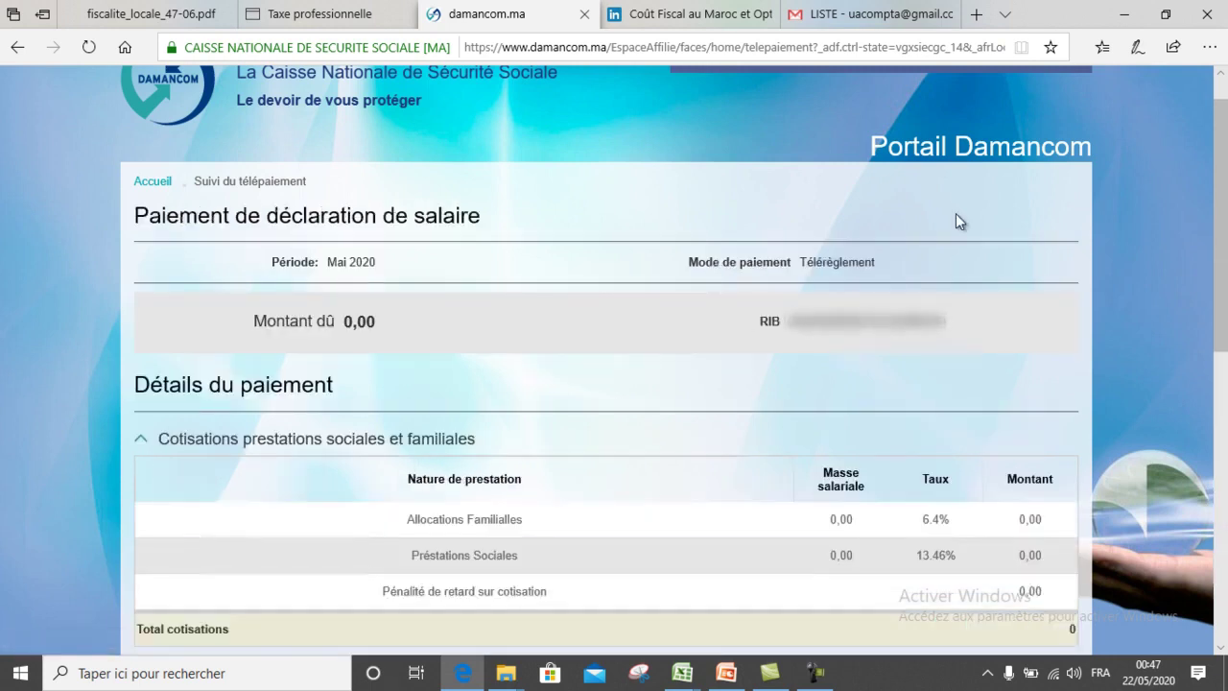
{"action": "left_click_drag", "start_coordinate": [1221, 182], "coordinate": [1223, 519]}
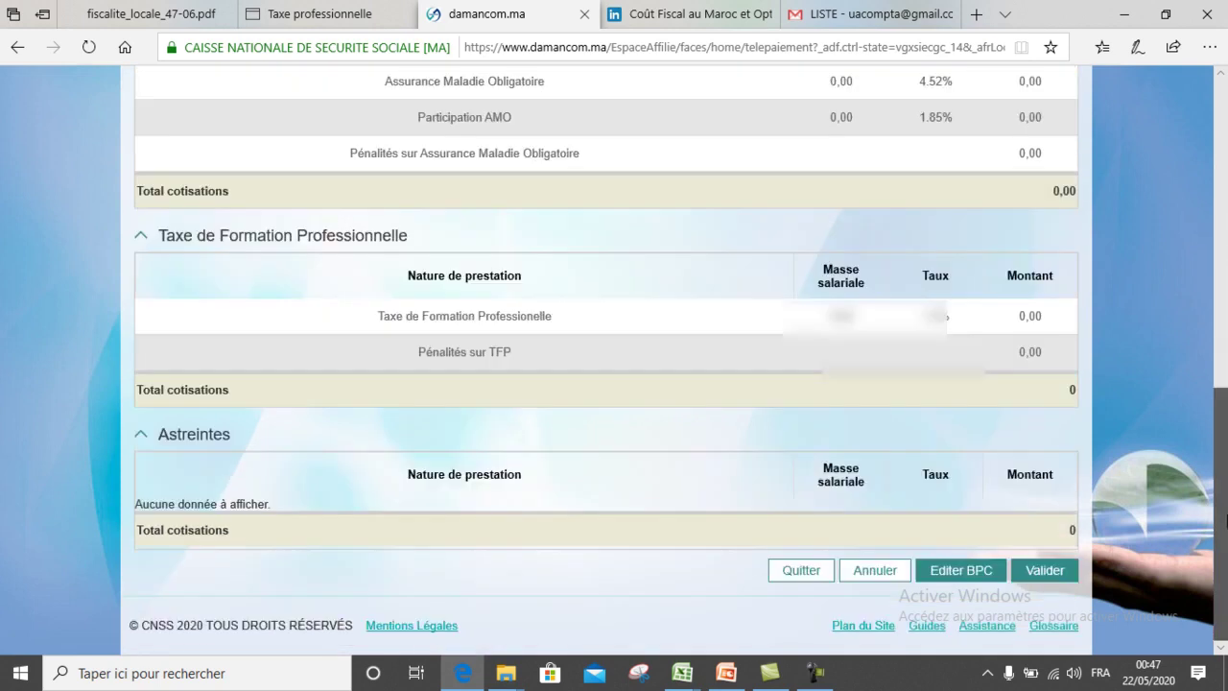
{"action": "left_click", "coordinate": [1050, 573]}
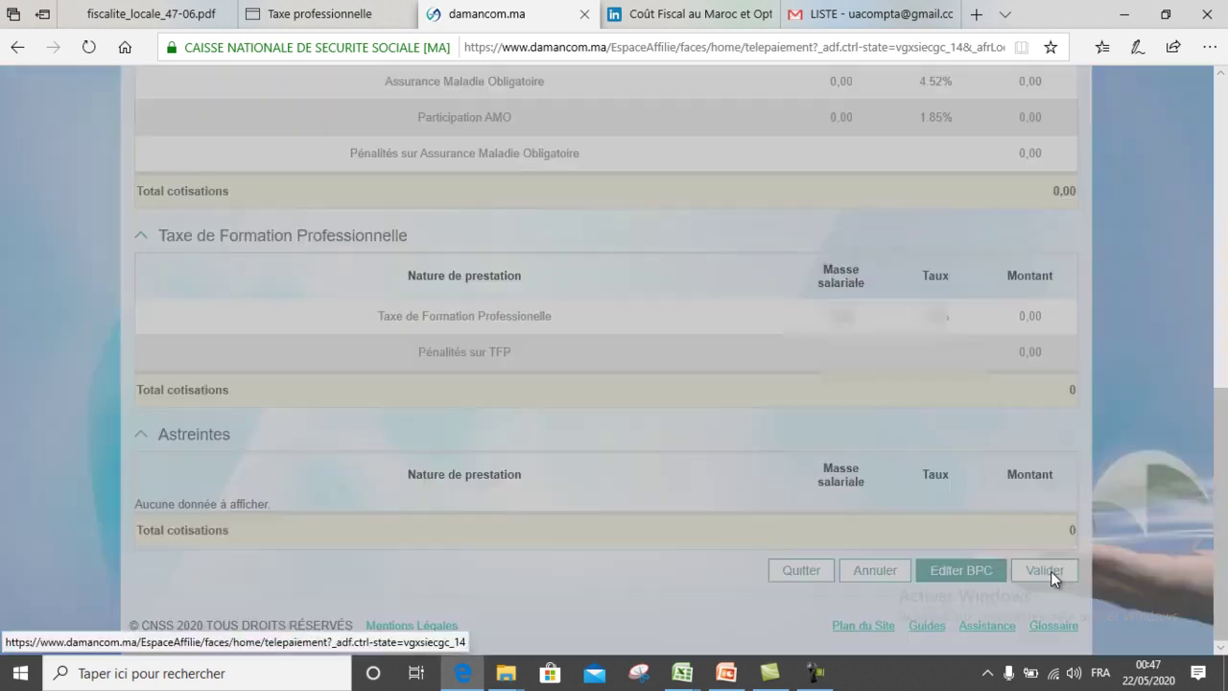
{"action": "left_click", "coordinate": [752, 388]}
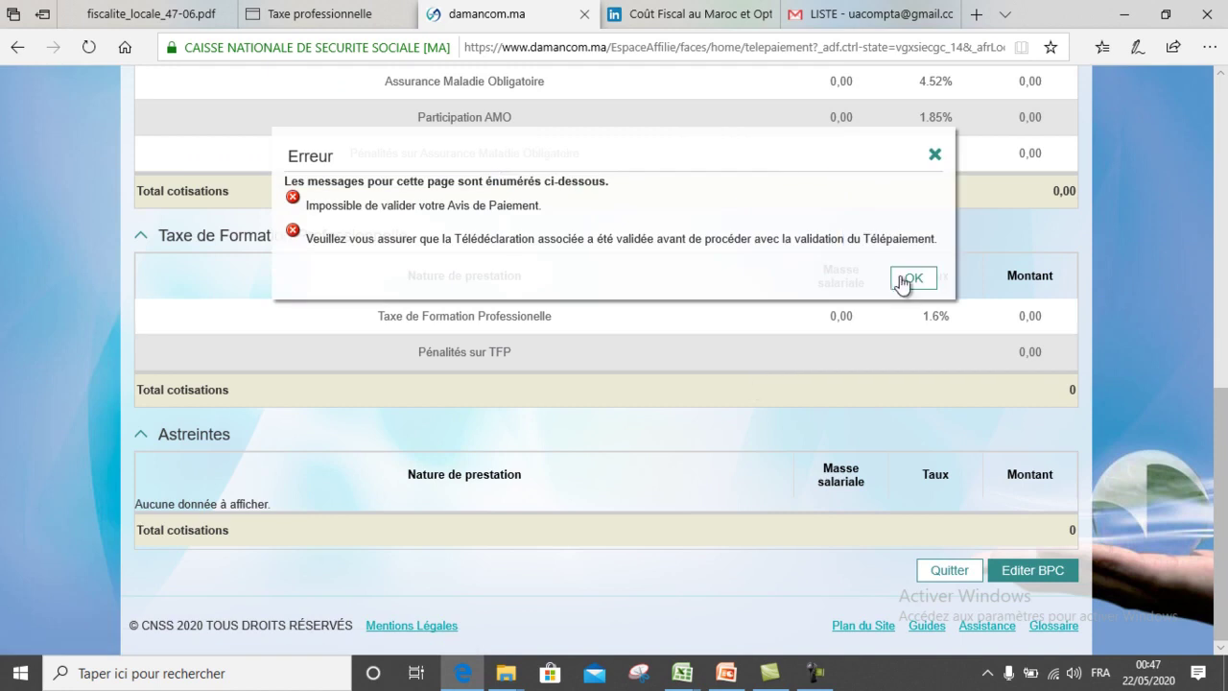
{"action": "left_click", "coordinate": [902, 281]}
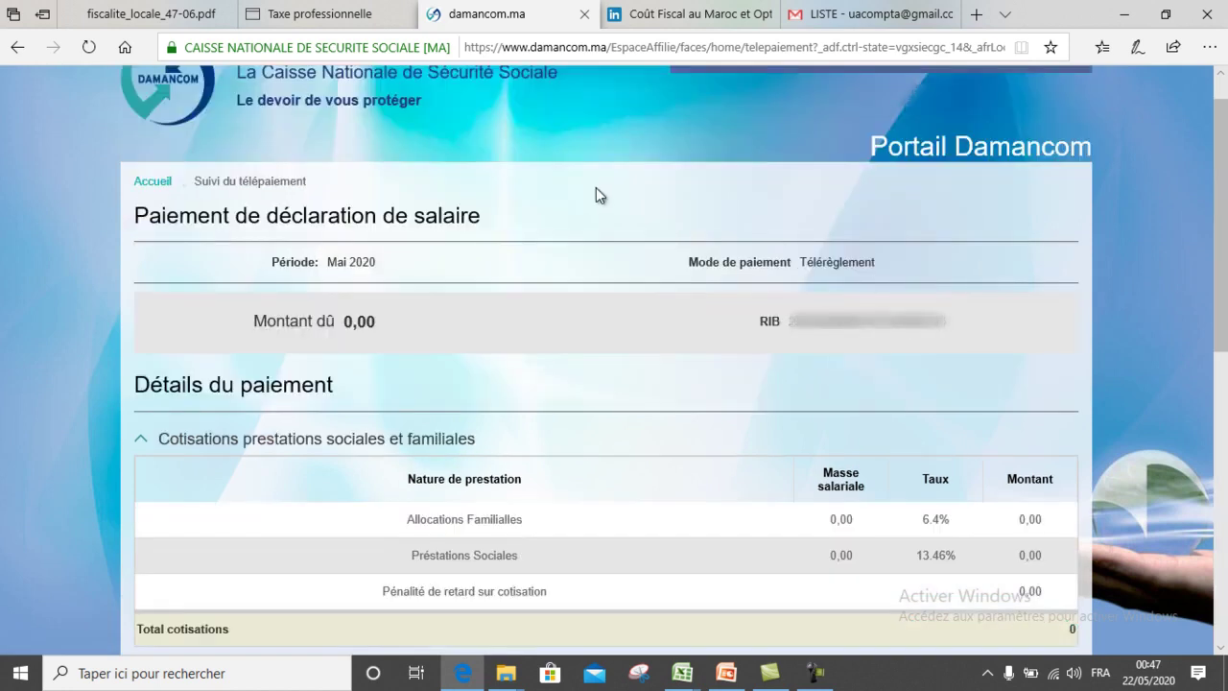
{"action": "left_click", "coordinate": [197, 97]}
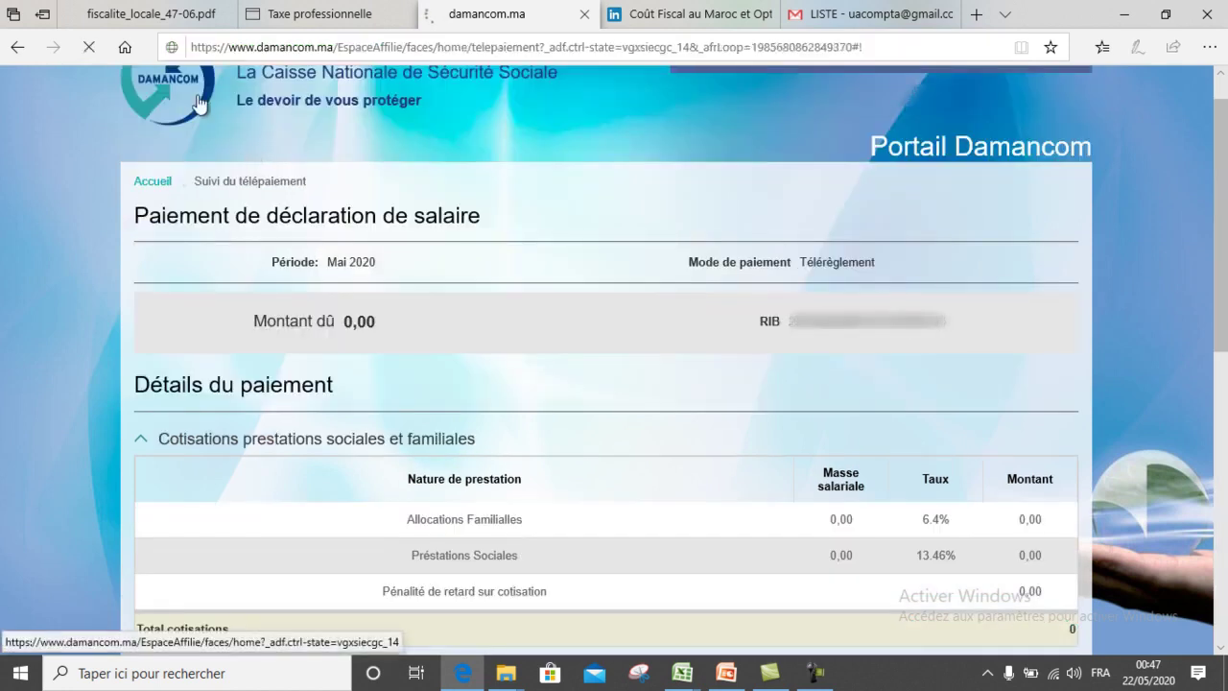